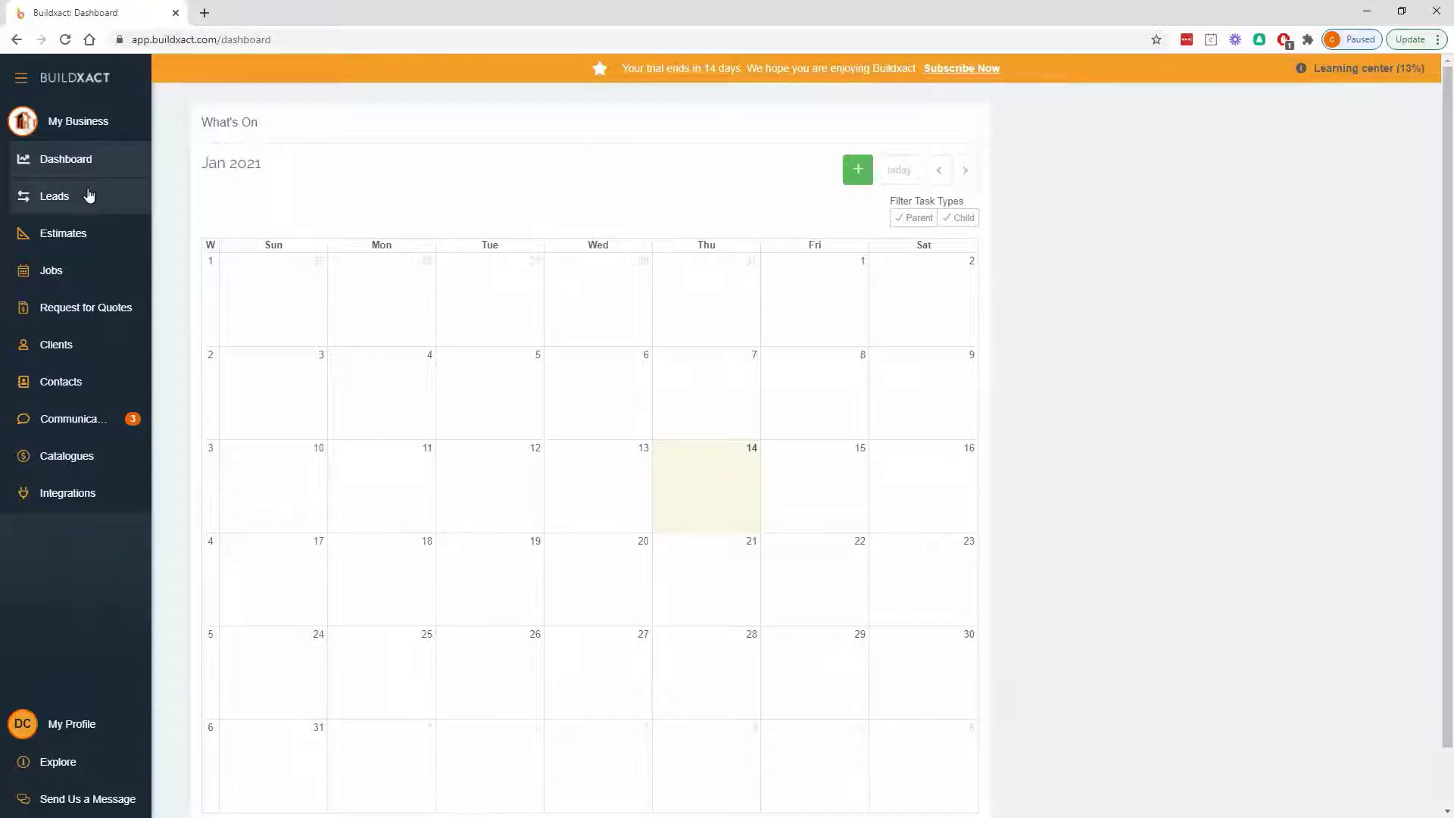
- Capture a new Individual/Family lead, entering the client's family name and adding it as a new client
{"action": "left_click", "coordinate": [88, 199]}
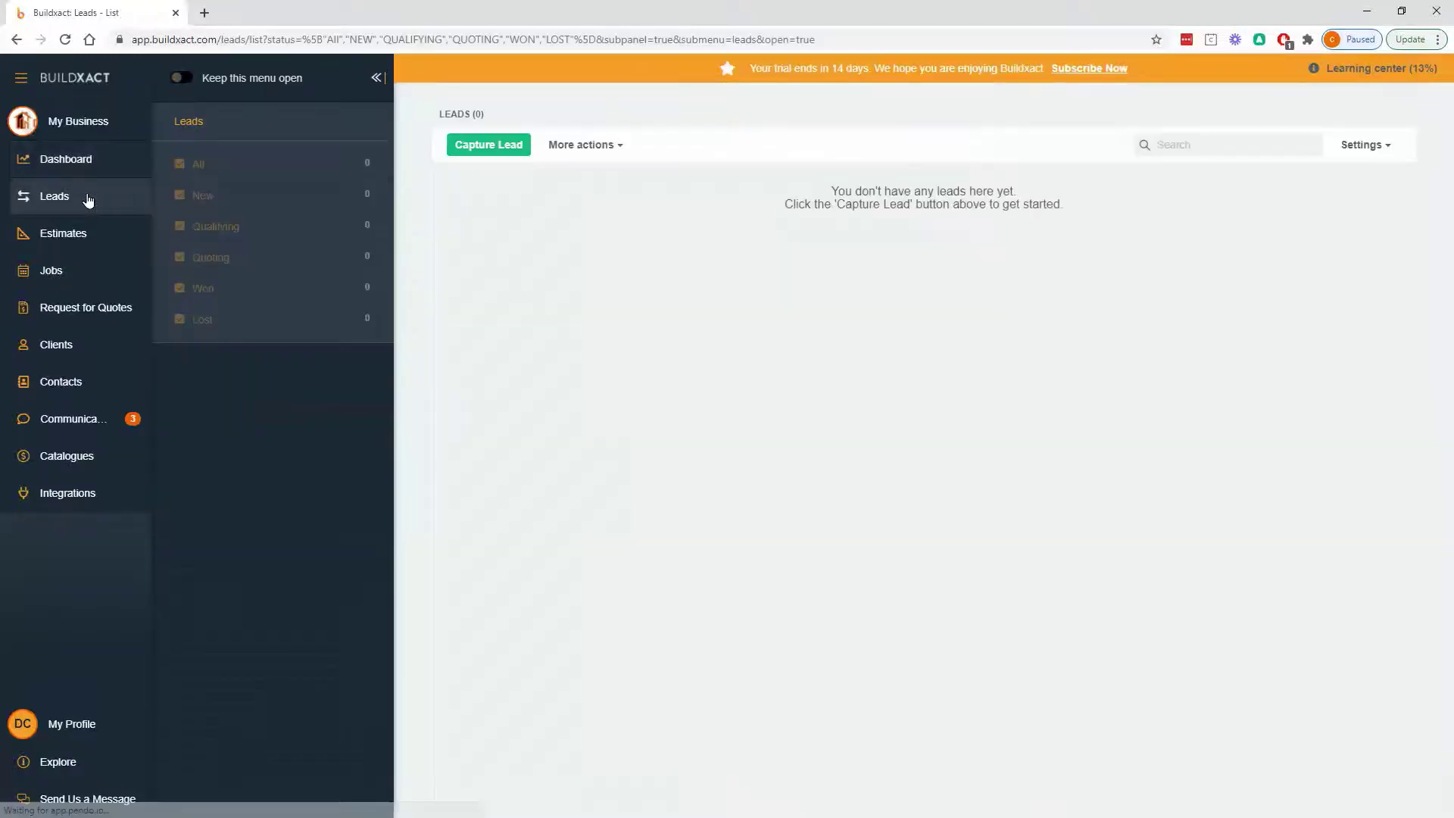
{"action": "left_click", "coordinate": [455, 146]}
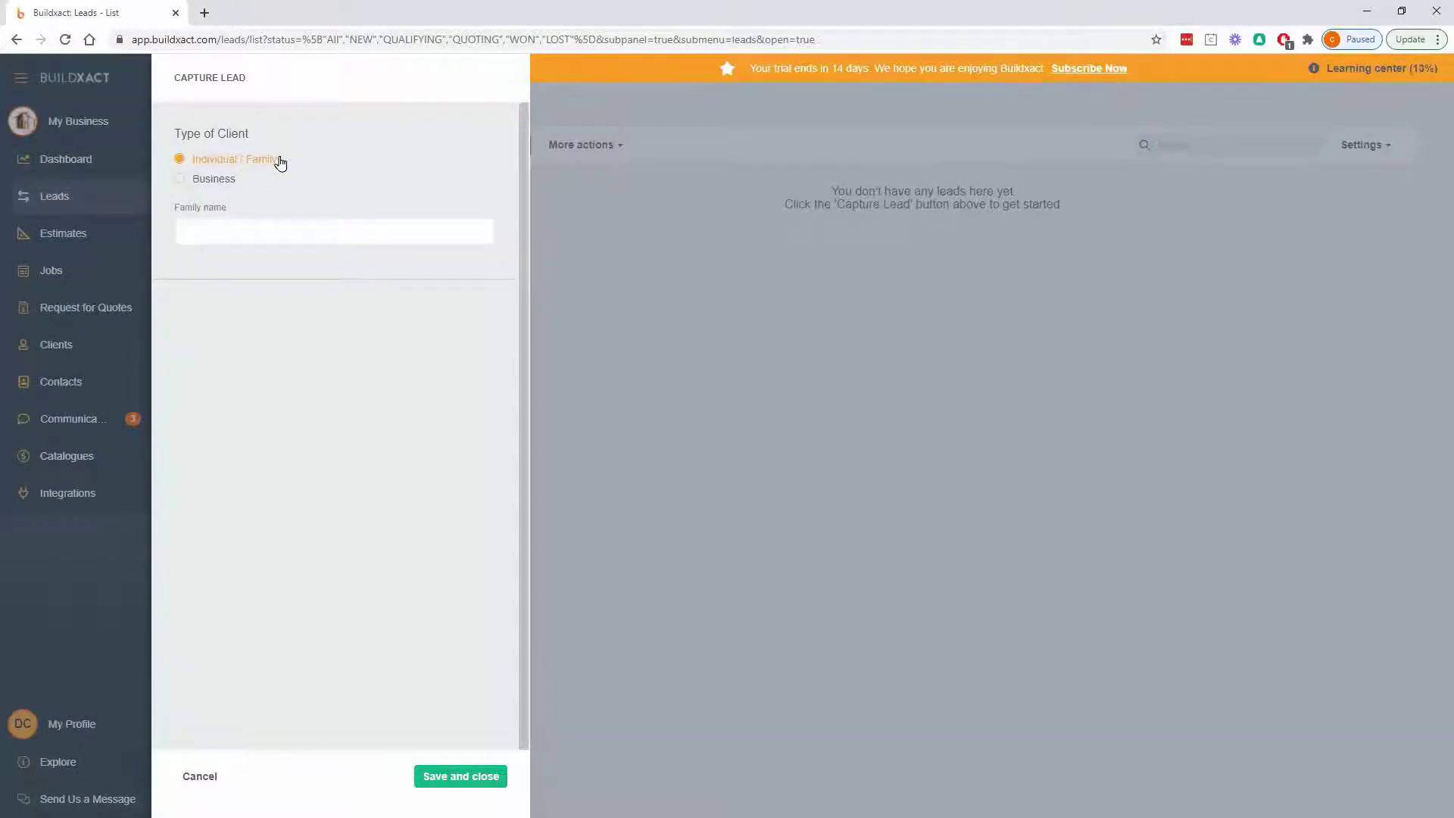
{"action": "left_click", "coordinate": [216, 182]}
{"action": "left_click", "coordinate": [220, 160]}
{"action": "left_click", "coordinate": [233, 228]}
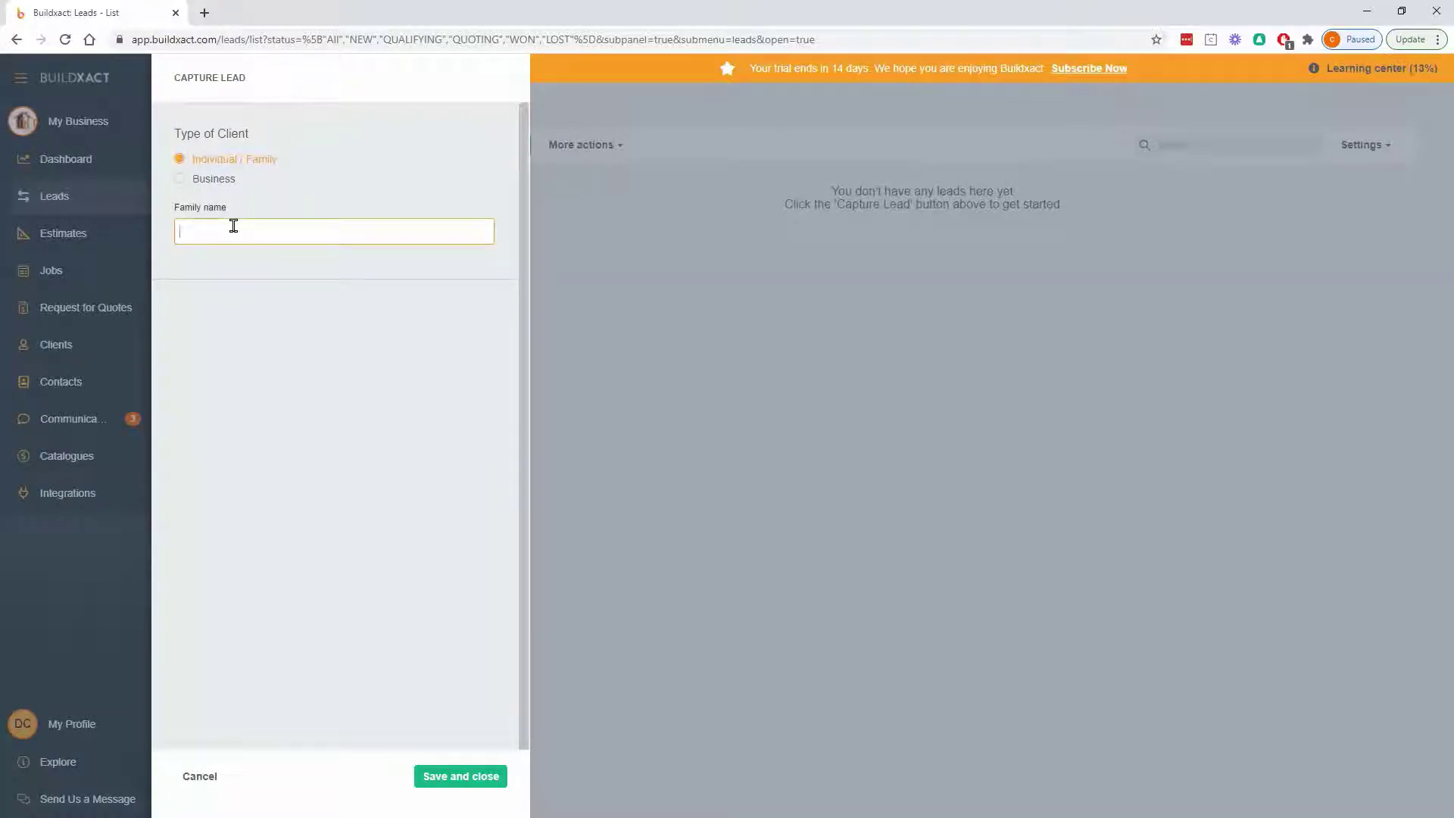
{"action": "type", "text": "Jo"}
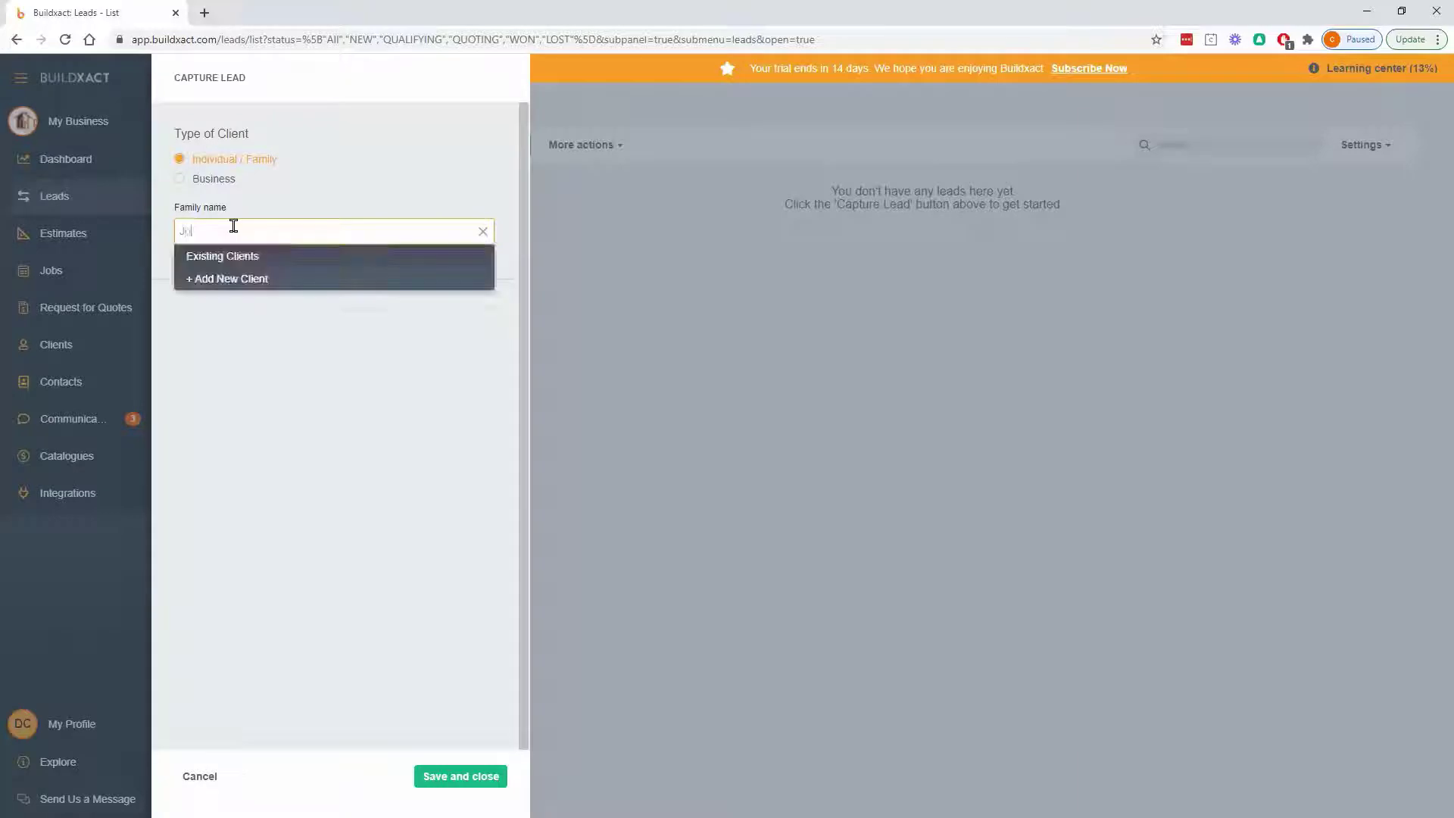
{"action": "type", "text": "hn Smith"}
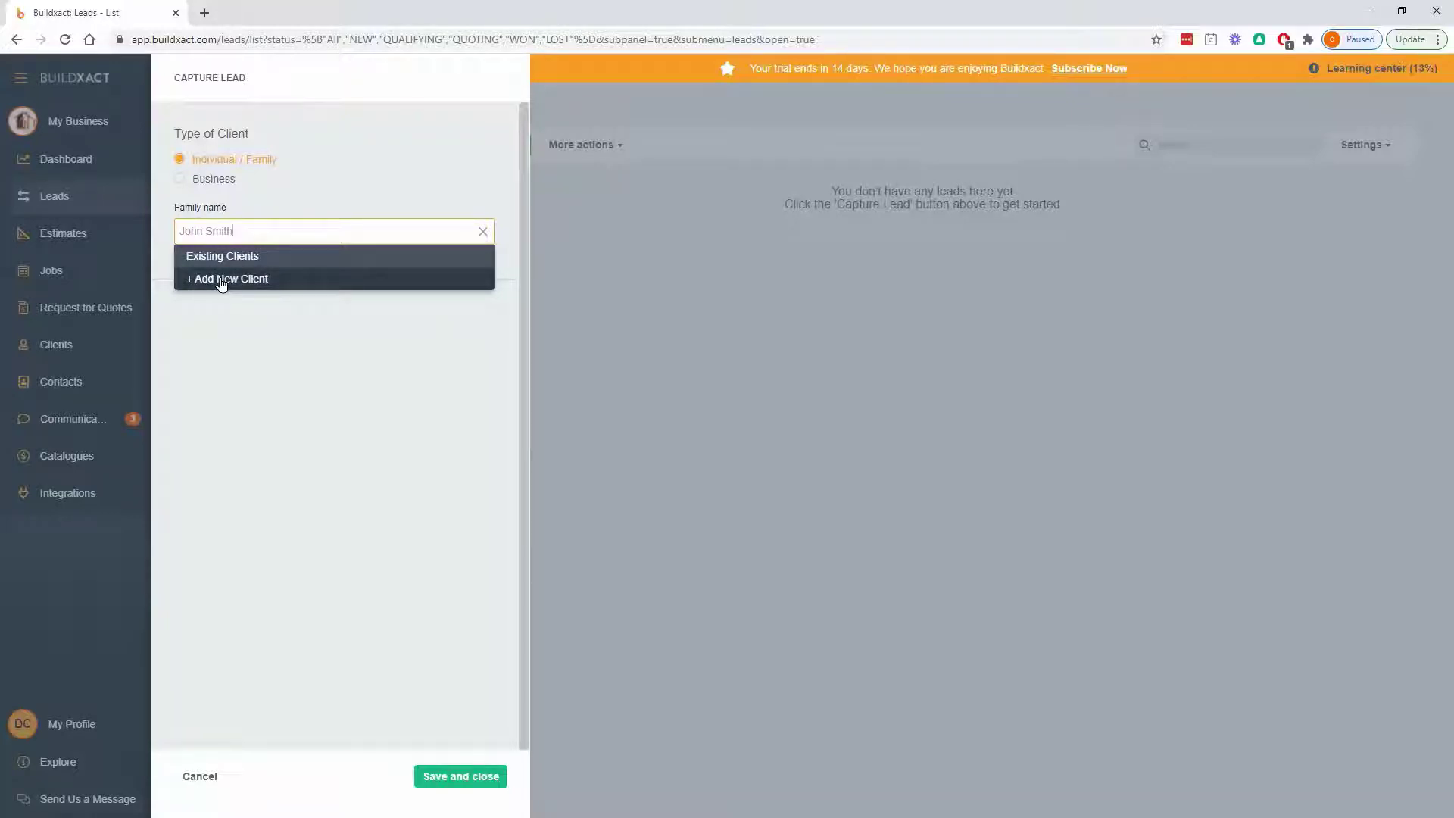
{"action": "left_click", "coordinate": [221, 284]}
- Fill in the contact's first name, surname, mobile number and e-mail, then save and close the lead
{"action": "left_click", "coordinate": [237, 366]}
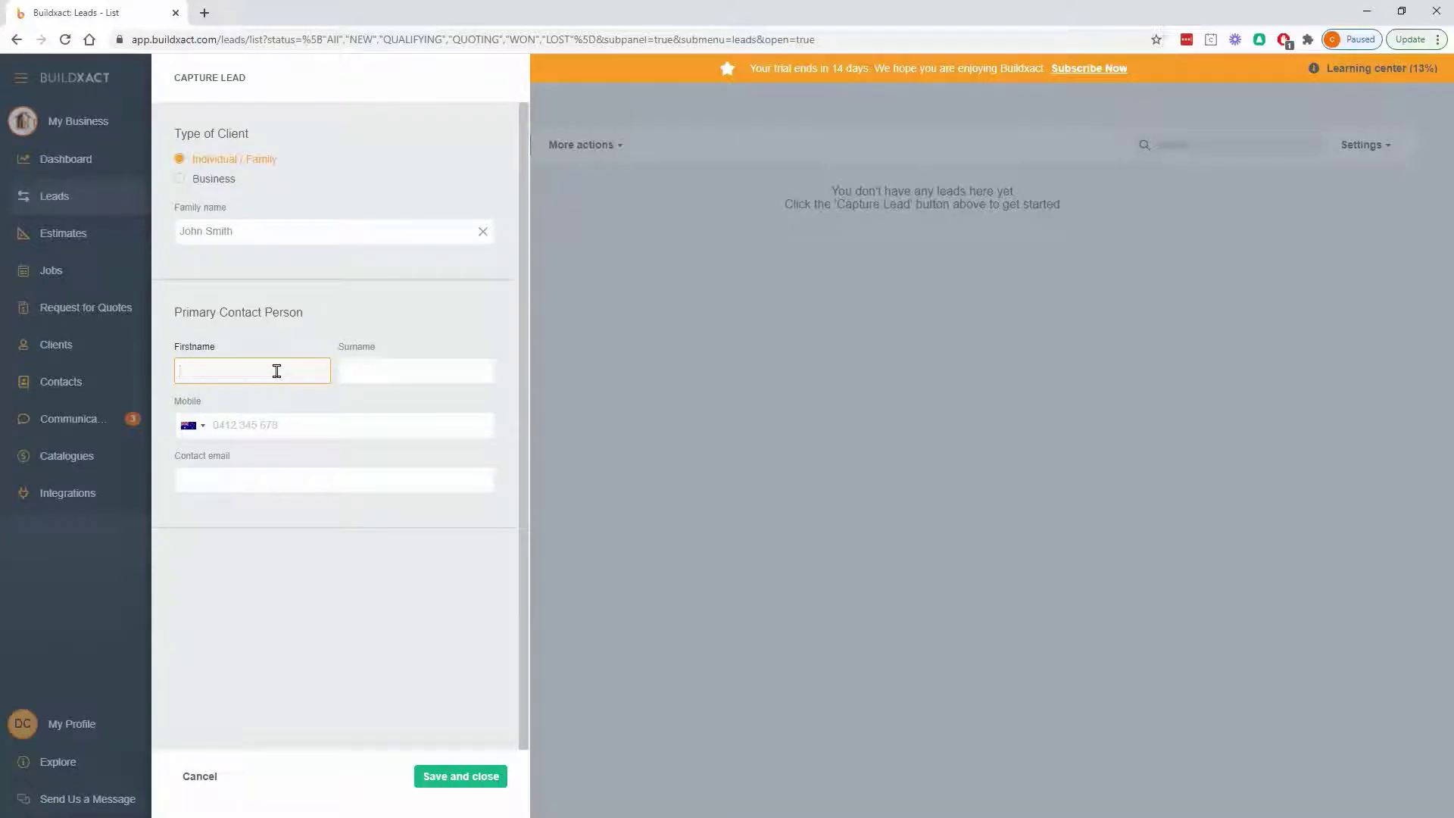
{"action": "type", "text": "John"}
{"action": "key", "text": "Tab"}
{"action": "type", "text": "Smith"}
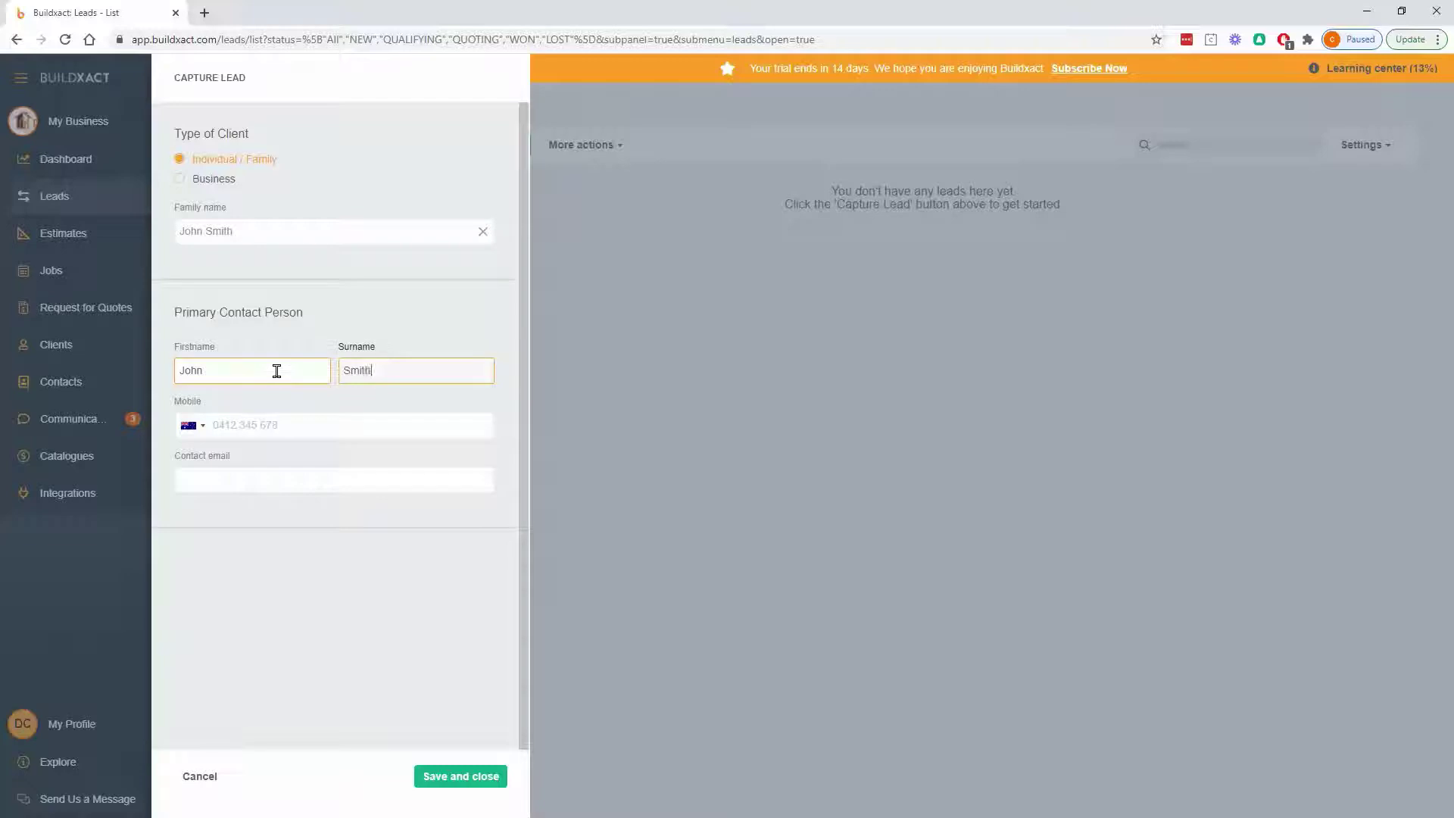
{"action": "left_click", "coordinate": [275, 417]}
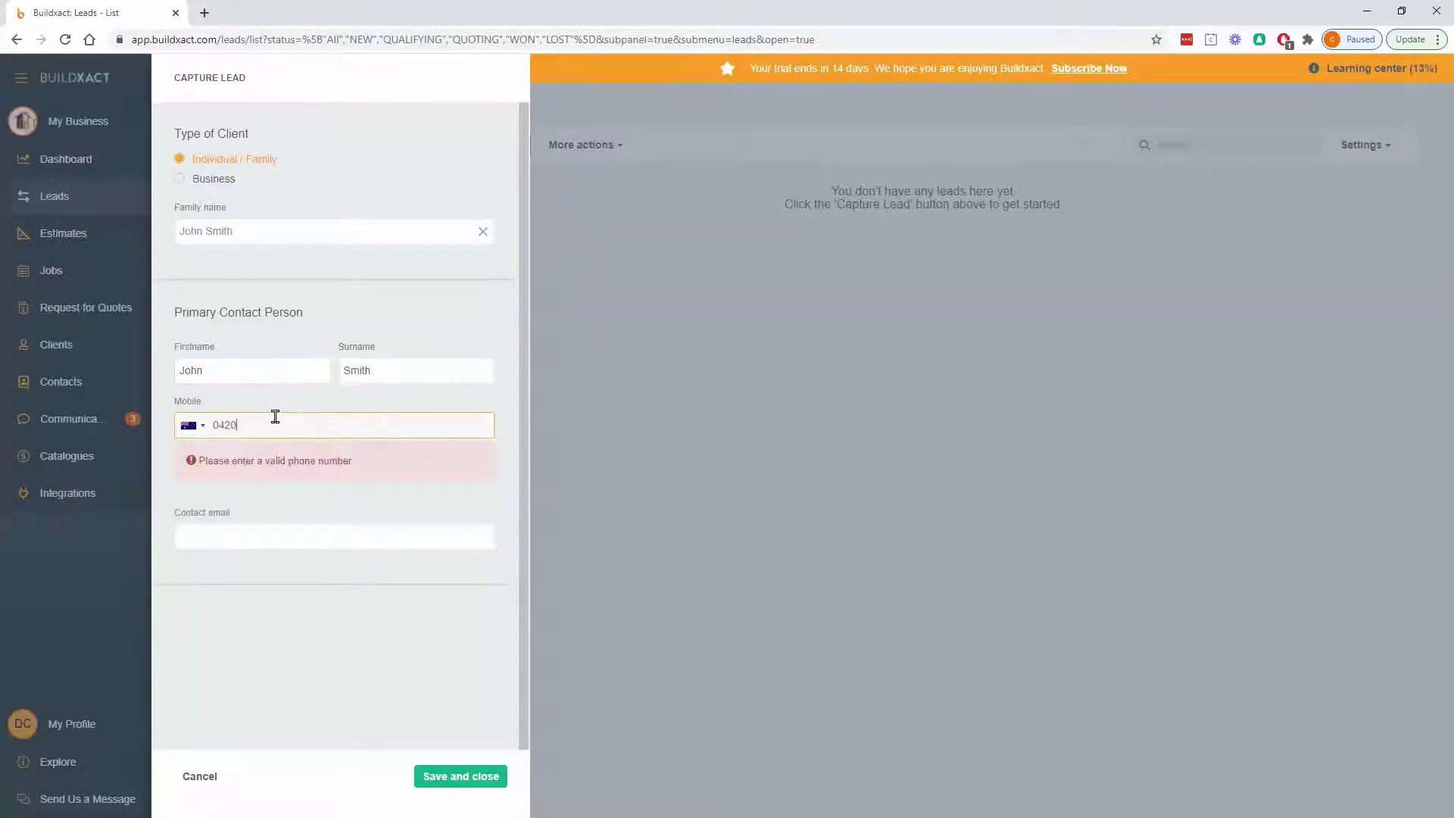
{"action": "left_click", "coordinate": [253, 473]}
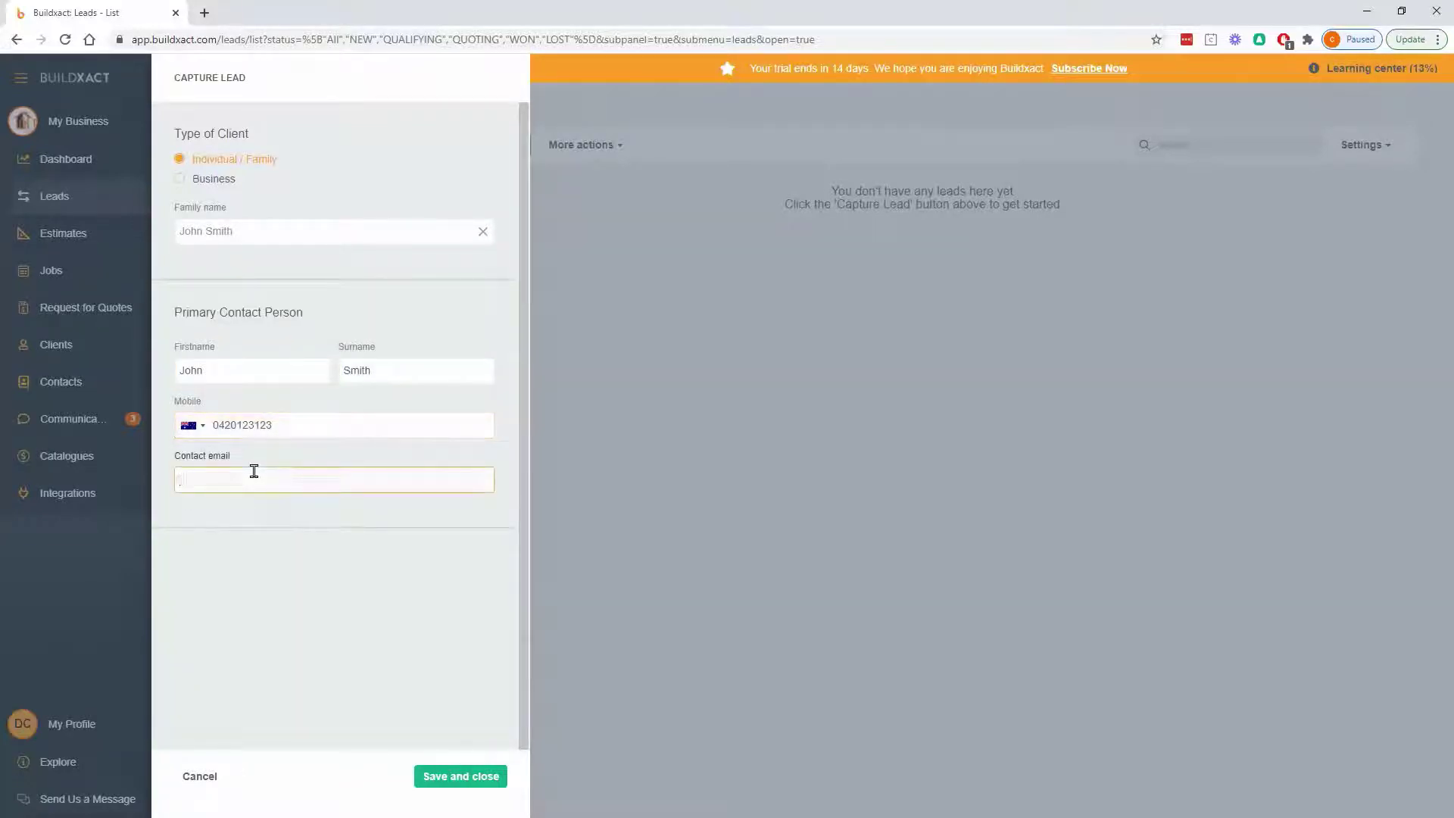
{"action": "left_click", "coordinate": [298, 603]}
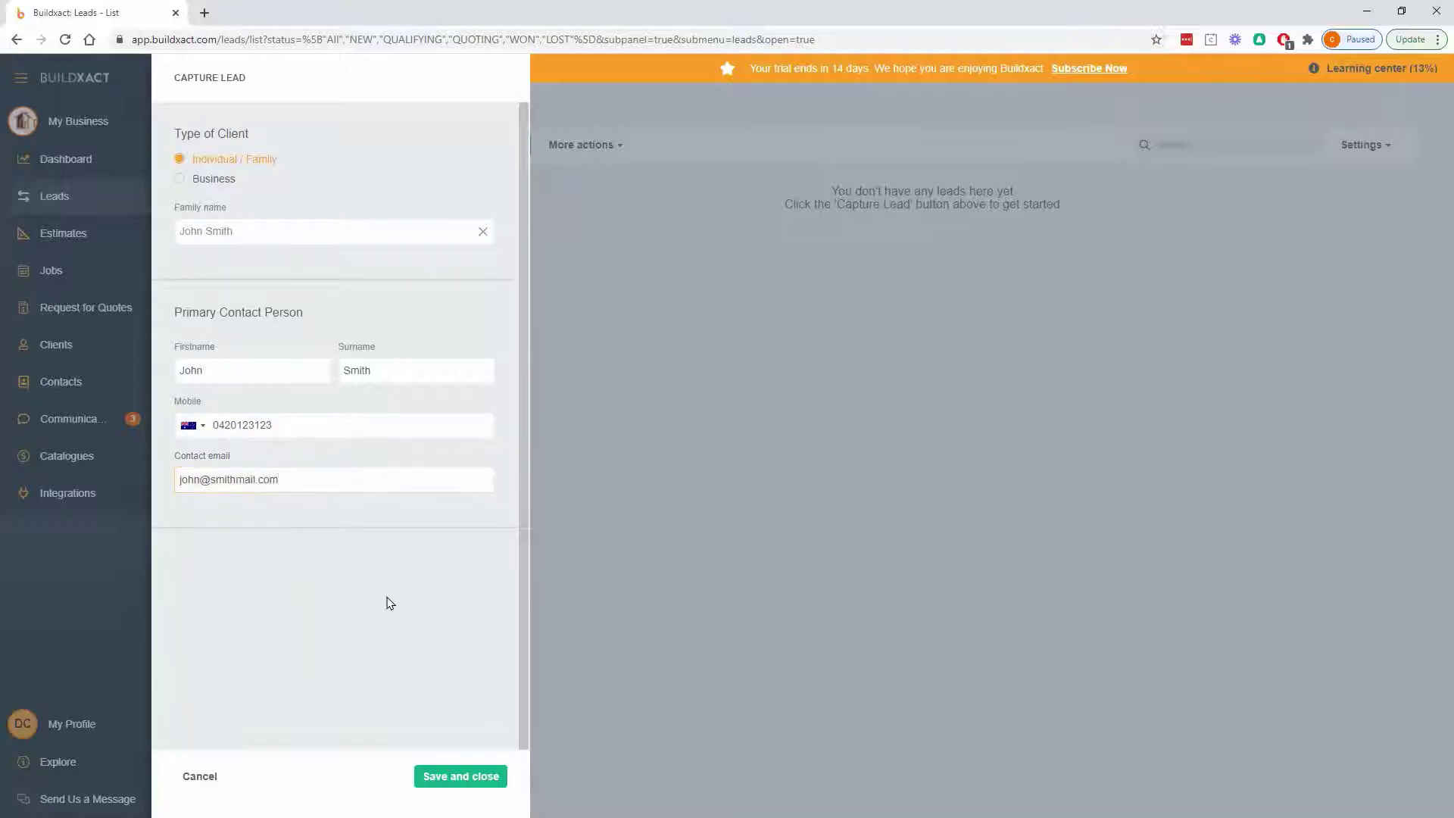
{"action": "left_click", "coordinate": [477, 780]}
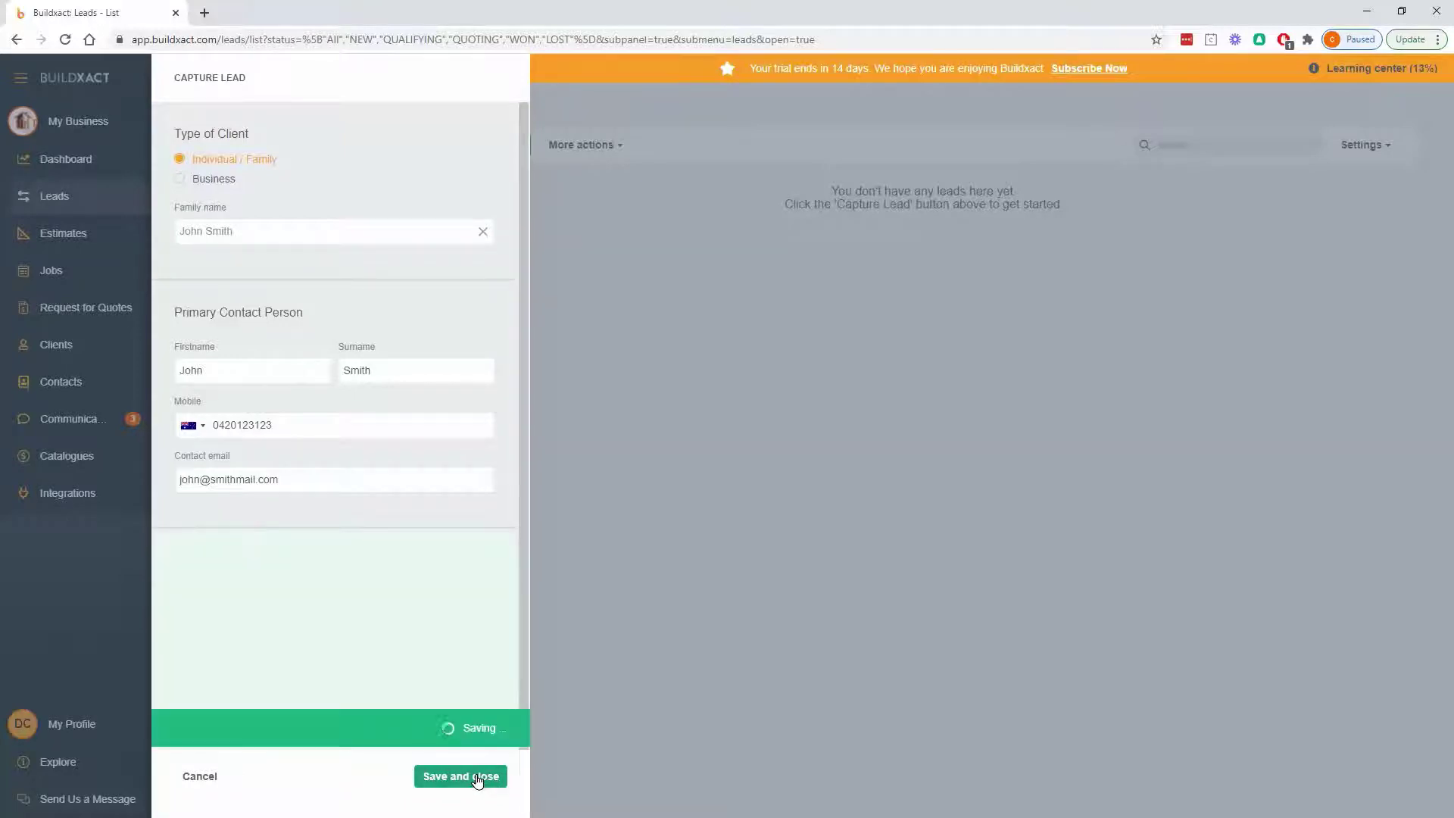
- Open the newly saved lead from the Leads list to view its Lead Details
{"action": "left_click", "coordinate": [235, 474]}
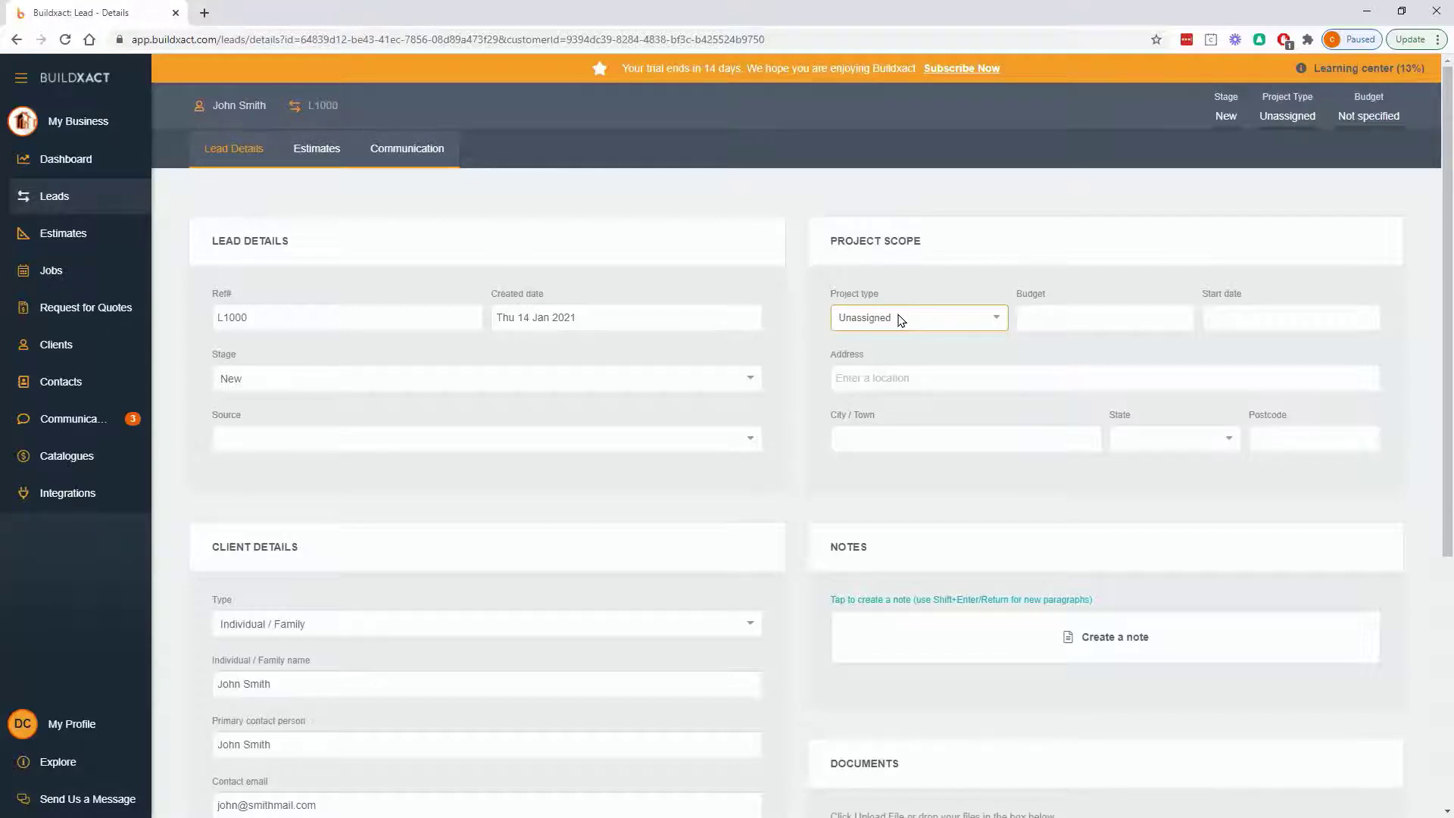
- Set the lead's project type to New build with a budget of 850,000
{"action": "left_click", "coordinate": [900, 321]}
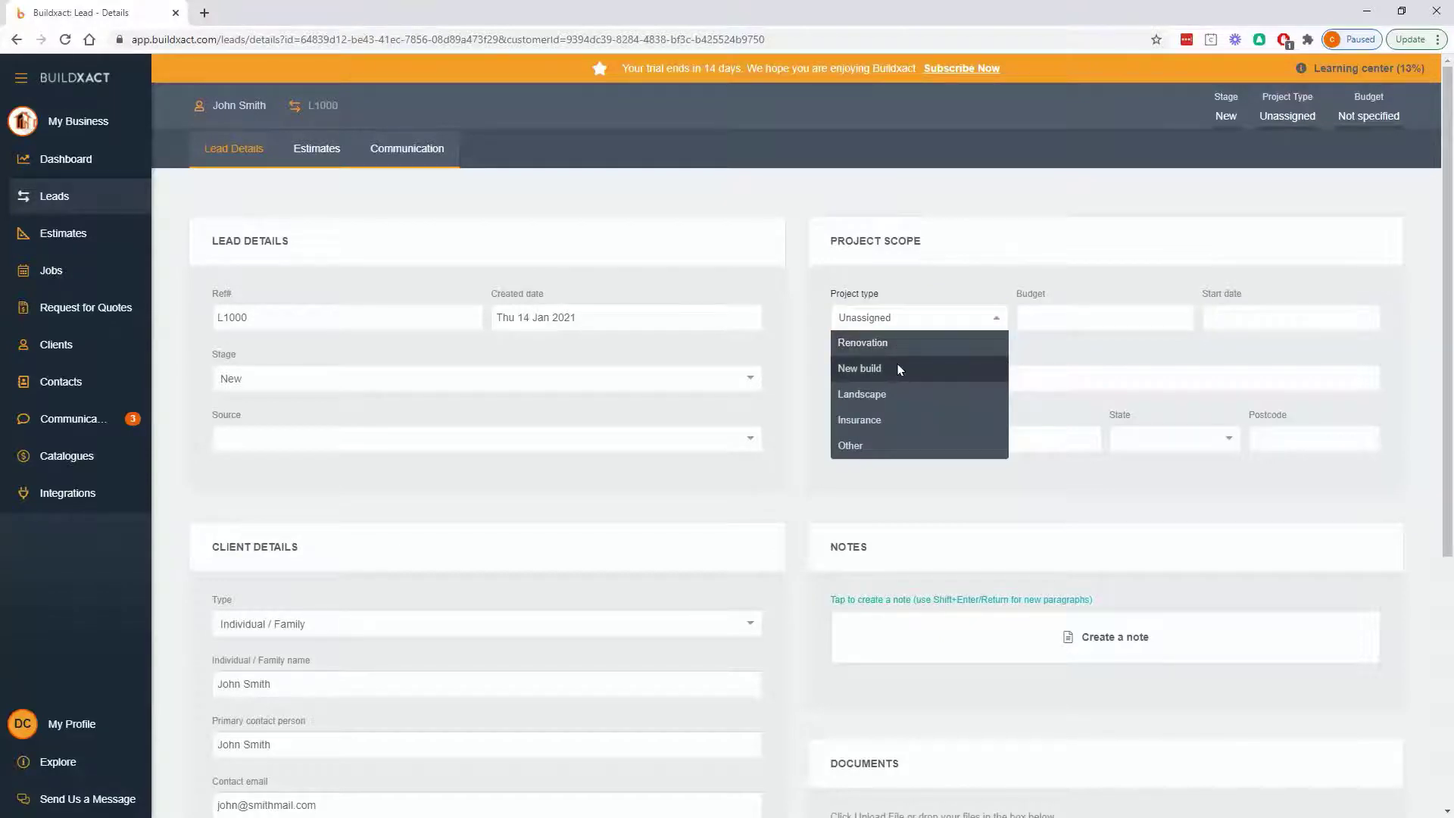
{"action": "left_click", "coordinate": [899, 369]}
{"action": "left_click", "coordinate": [1052, 310]}
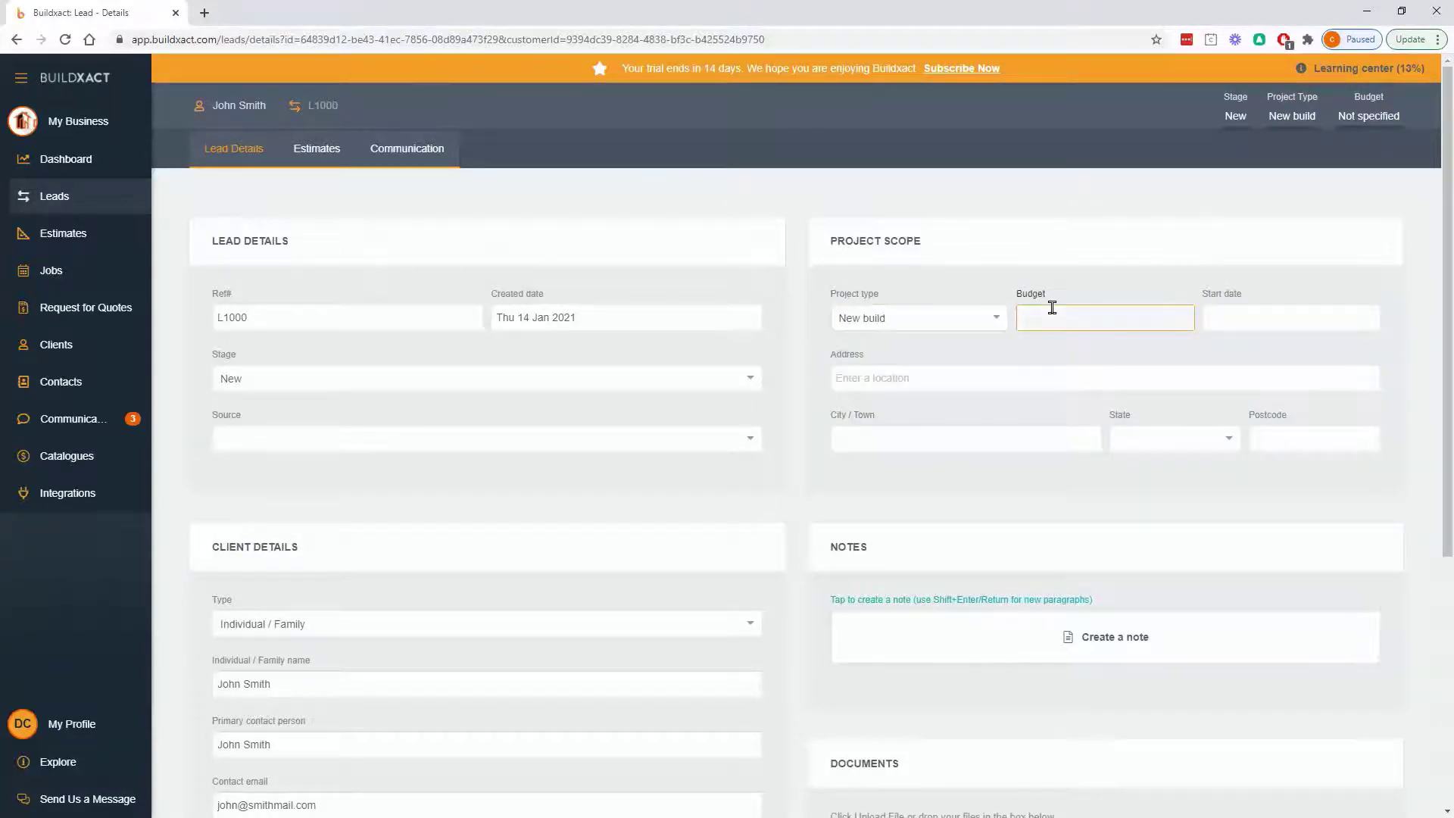
{"action": "type", "text": "15"}
{"action": "key", "text": "BackSpace"}
{"action": "key", "text": "BackSpace"}
{"action": "type", "text": "850,000"}
- Set the start date to 18 February 2021 and choose the site address from the suggestions
{"action": "left_click", "coordinate": [1236, 318]}
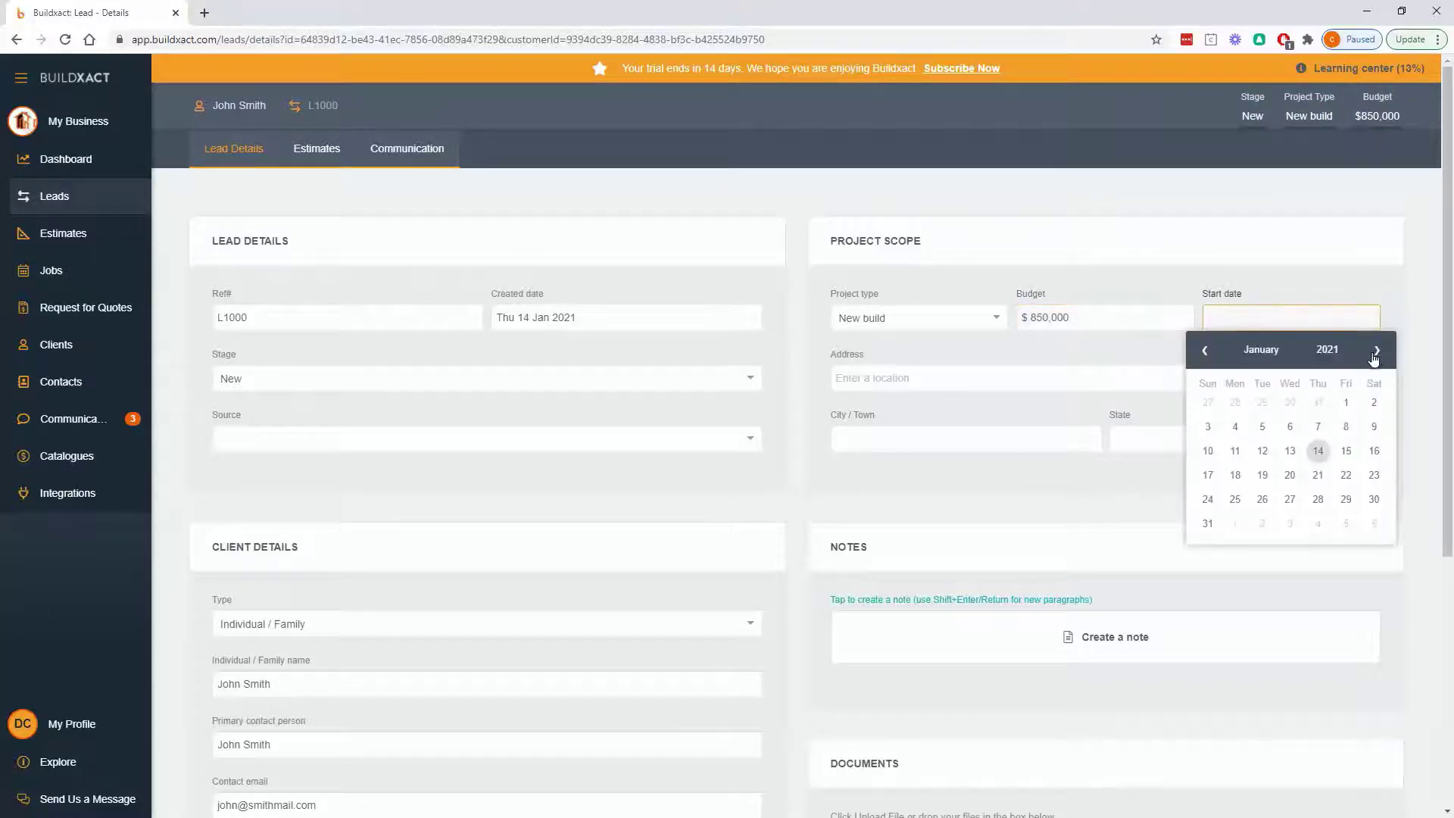
{"action": "left_click", "coordinate": [1377, 350]}
{"action": "left_click", "coordinate": [1319, 451]}
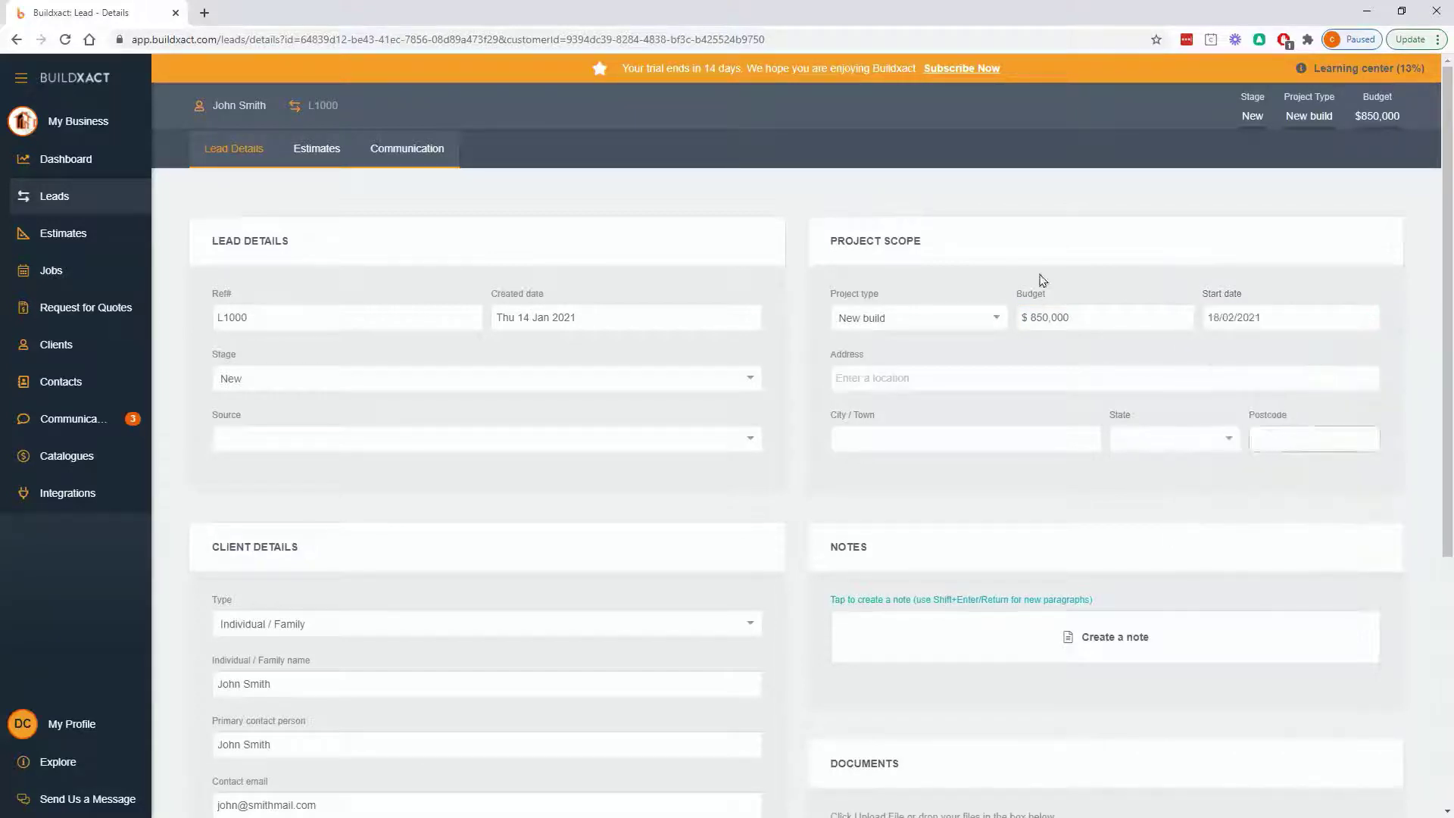
{"action": "left_click", "coordinate": [922, 371]}
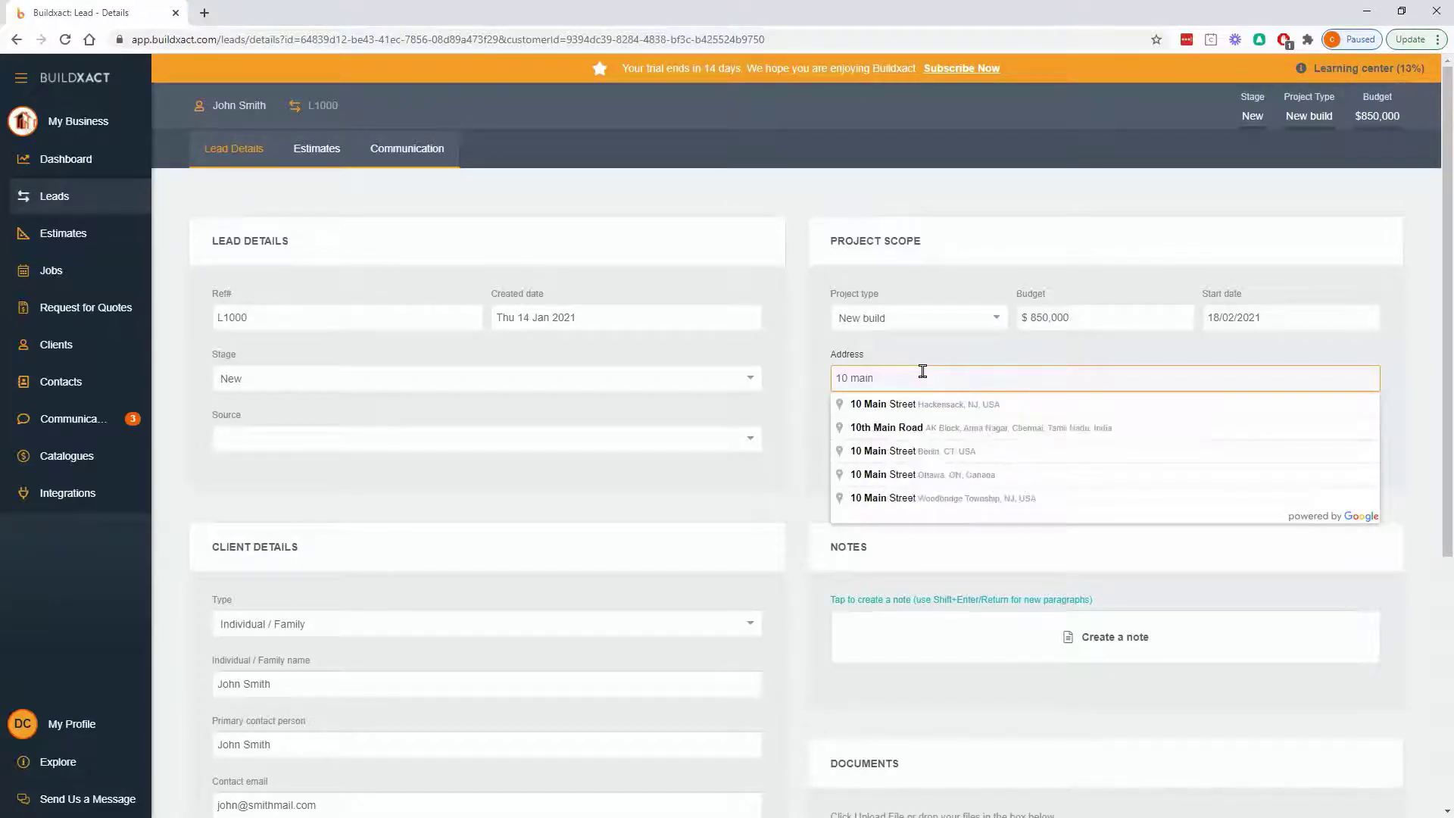
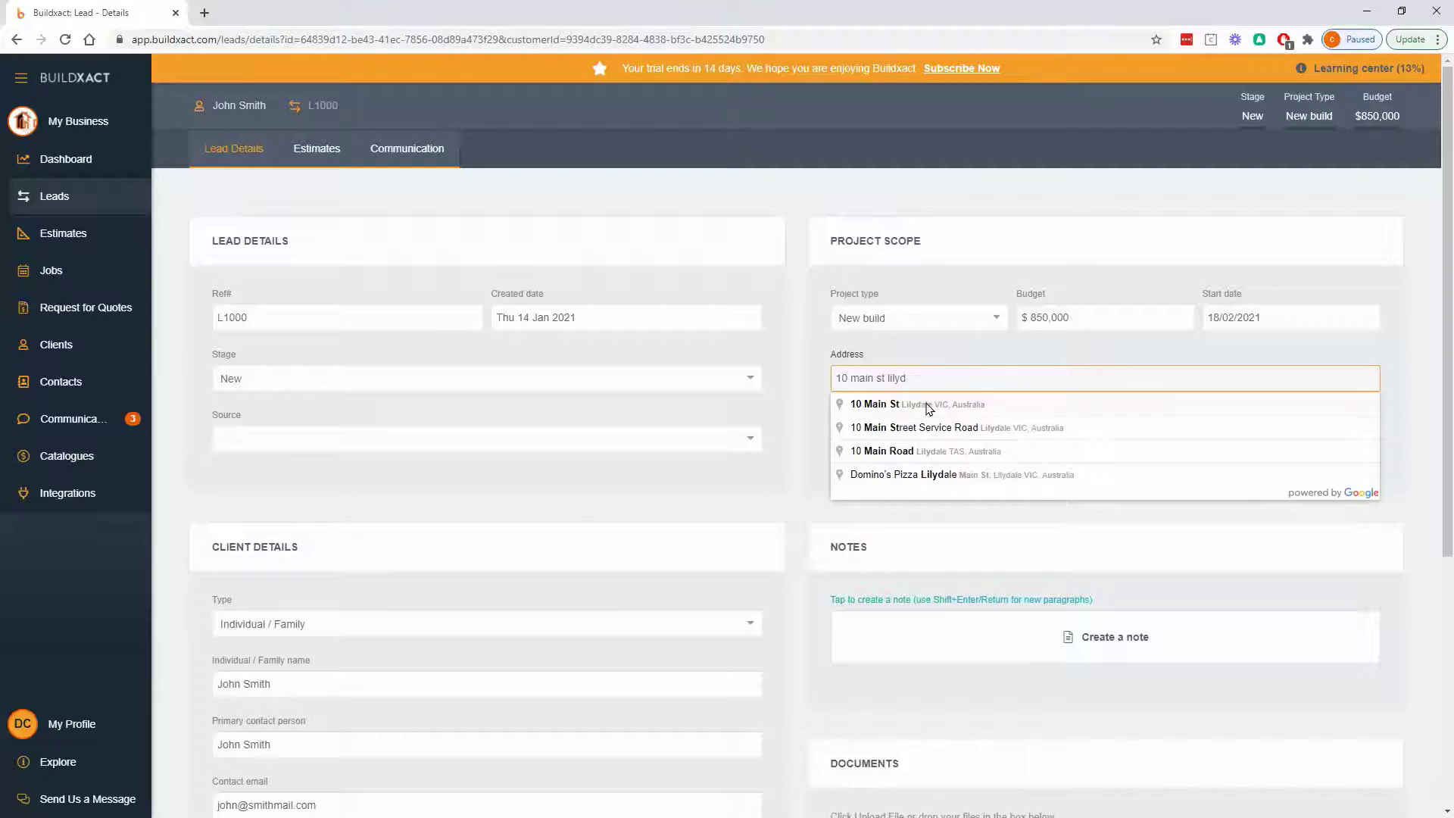
{"action": "left_click", "coordinate": [928, 406]}
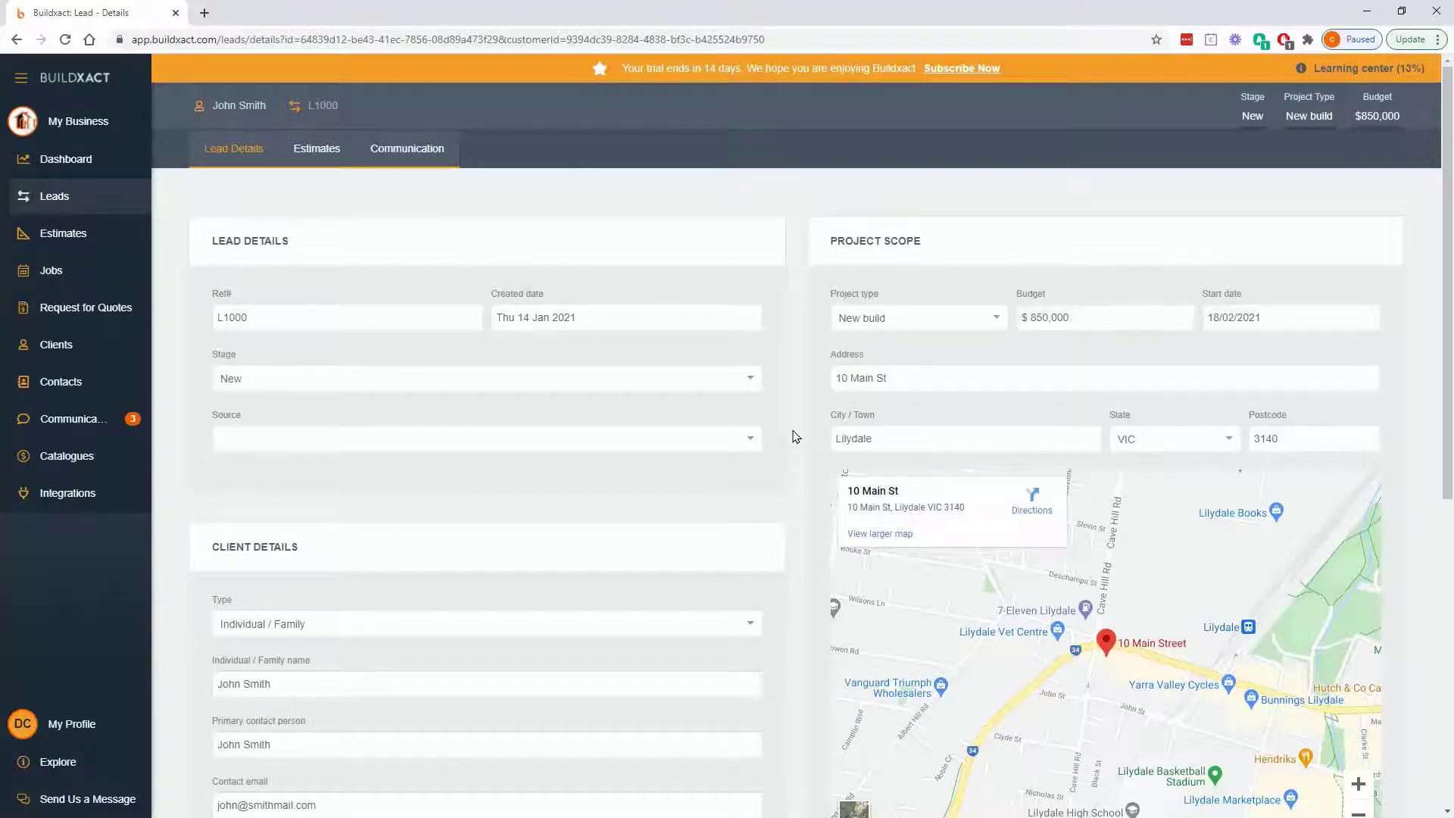
- Add the note "Discussed the permit" to the lead
{"action": "scroll", "coordinate": [794, 437], "scroll_direction": "down", "scroll_amount": 5}
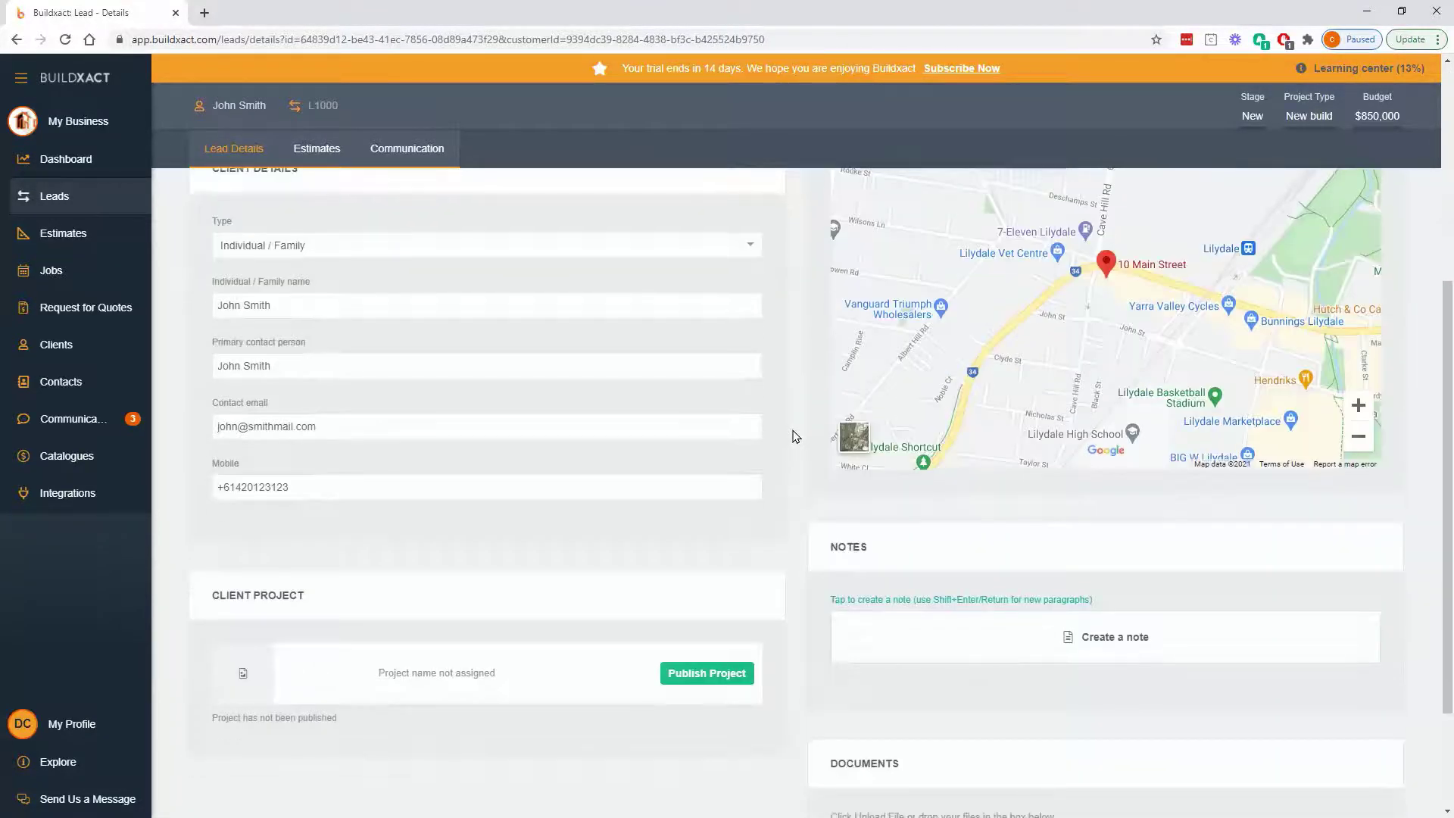
{"action": "scroll", "coordinate": [794, 437], "scroll_direction": "down", "scroll_amount": 2}
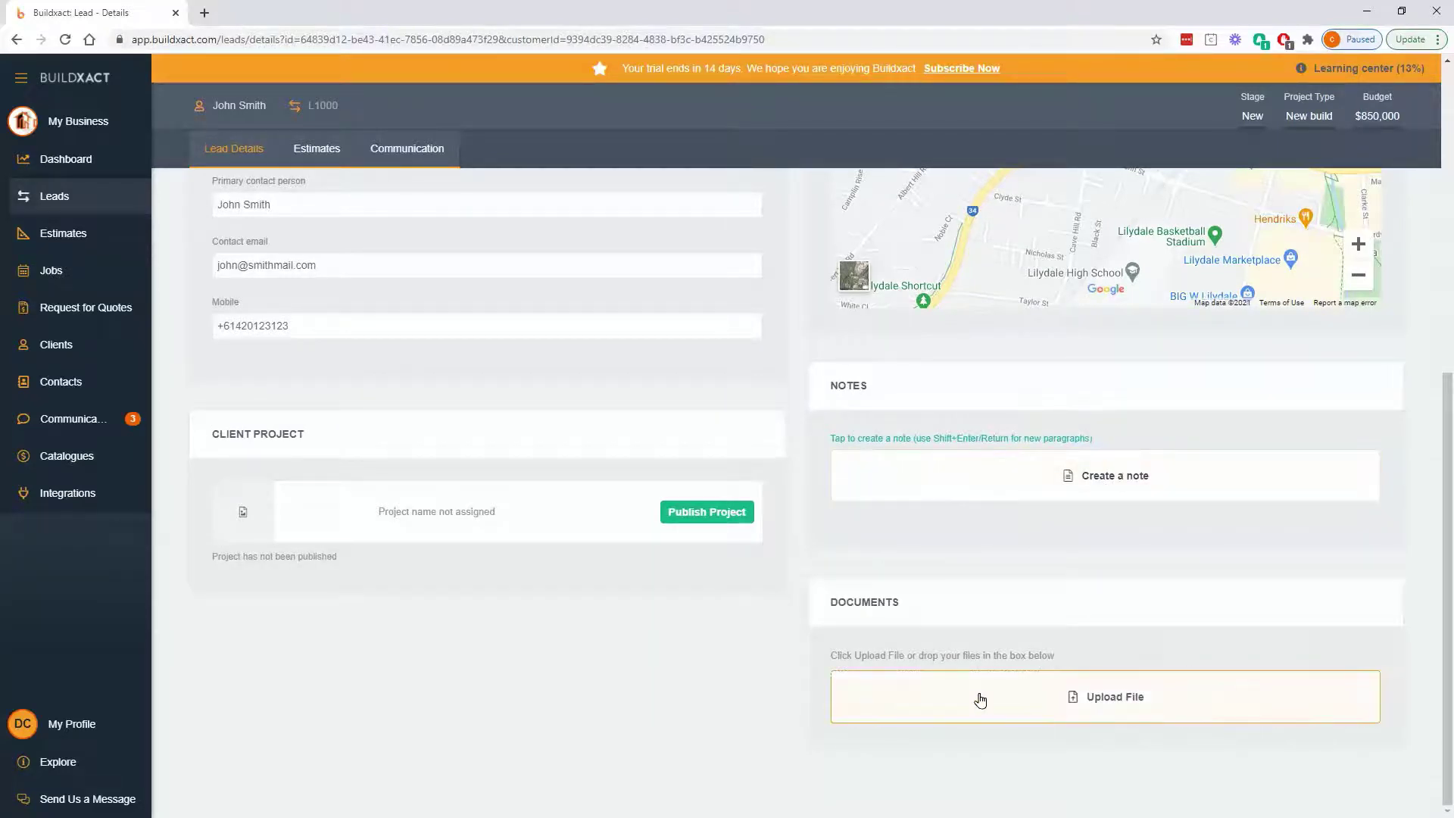
{"action": "left_click", "coordinate": [973, 471]}
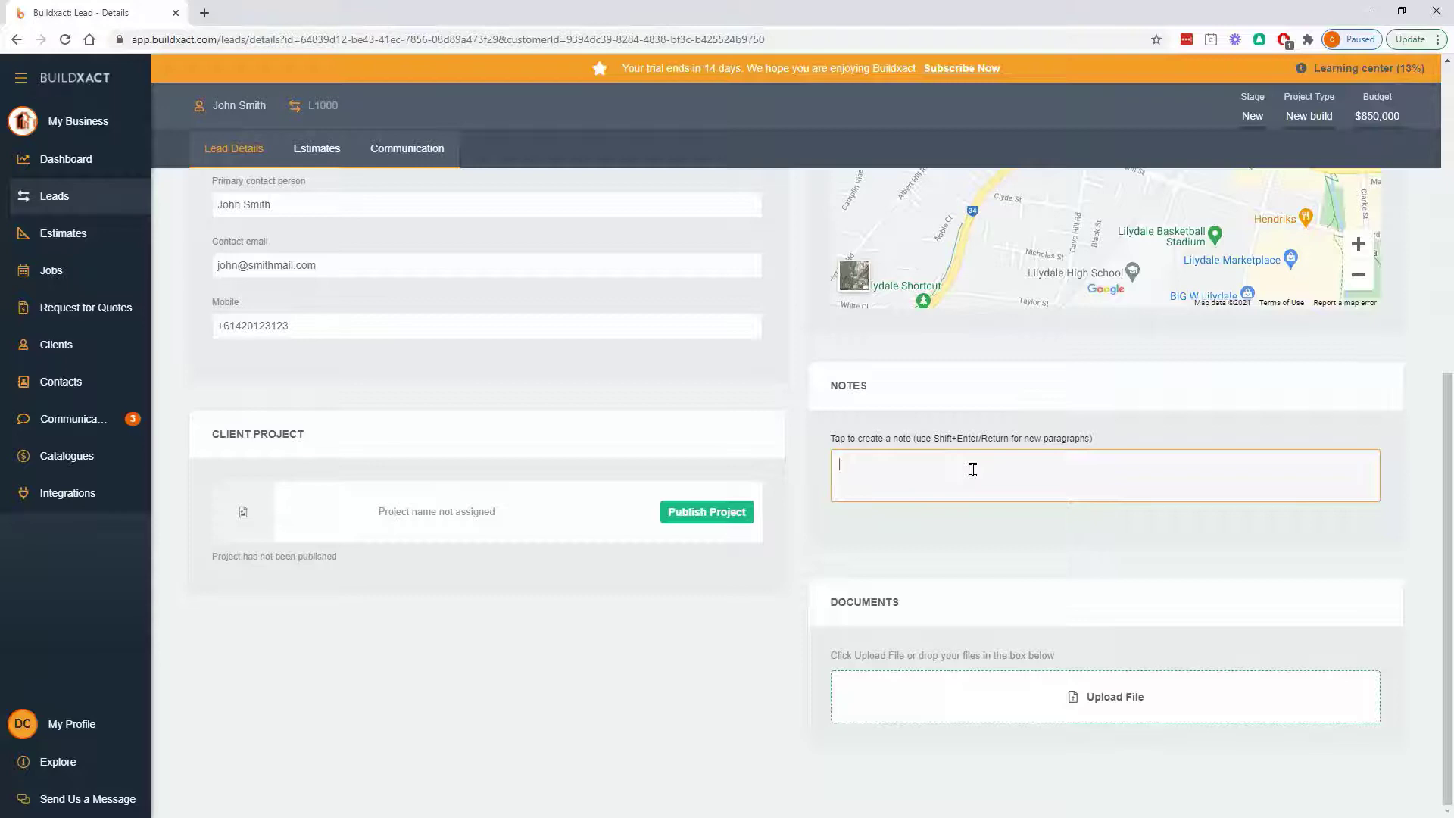
{"action": "type", "text": "Discussed the permit"}
{"action": "key", "text": "Return"}
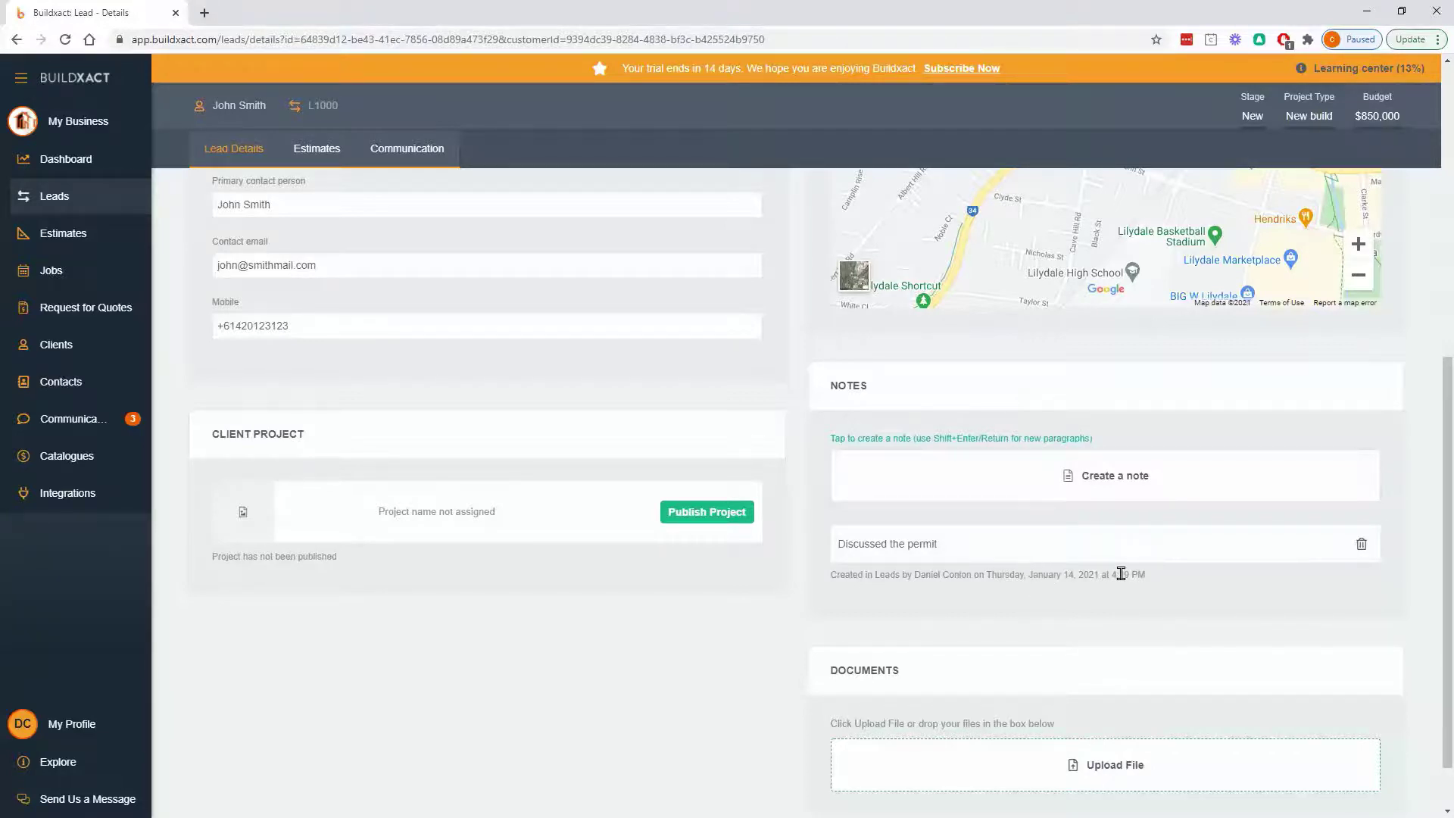
{"action": "scroll", "coordinate": [1159, 584], "scroll_direction": "down", "scroll_amount": 1}
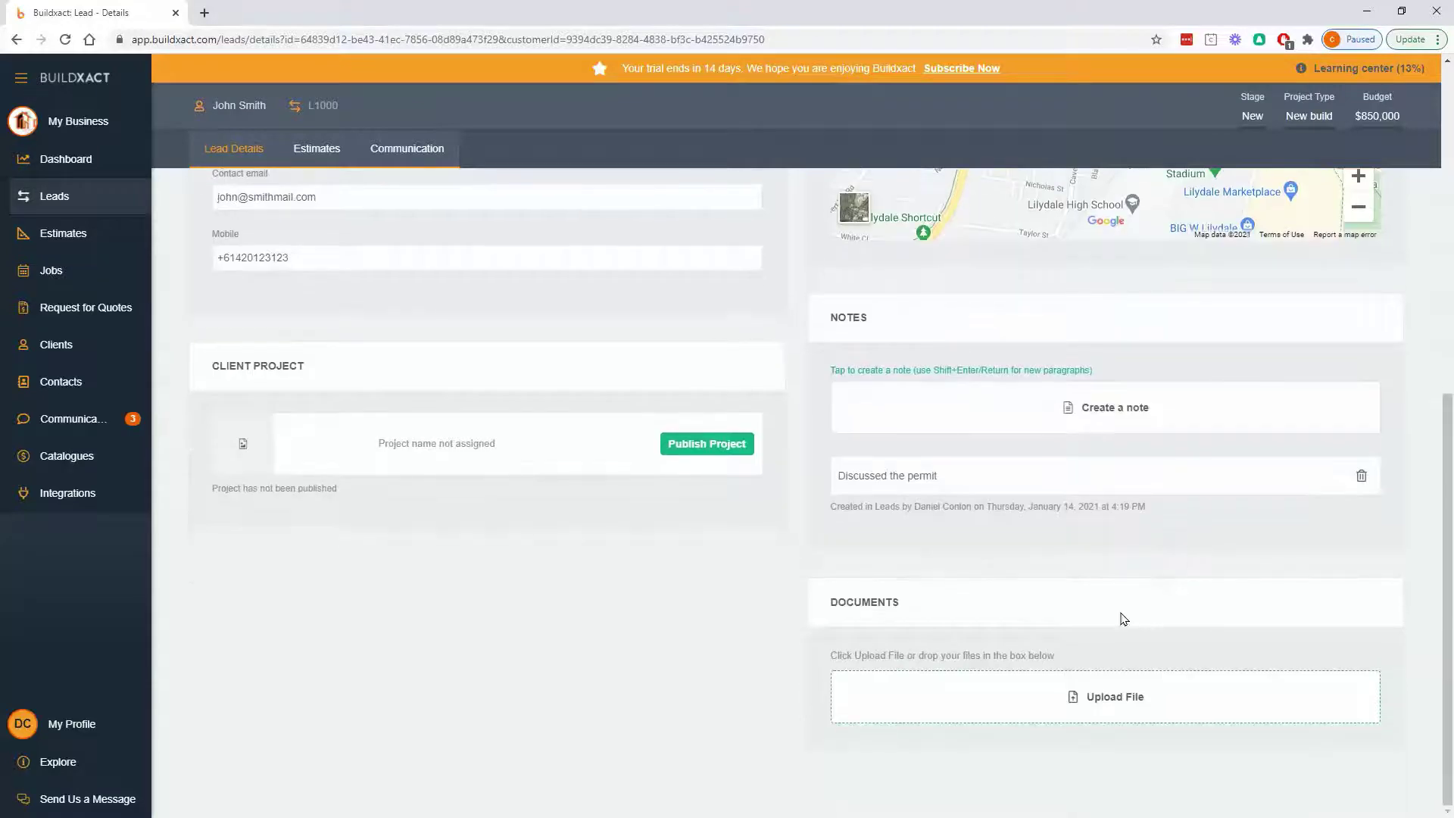
- Choose the Miele wall oven image from Desktop > buildXACT > Images for upload
{"action": "left_click", "coordinate": [998, 695]}
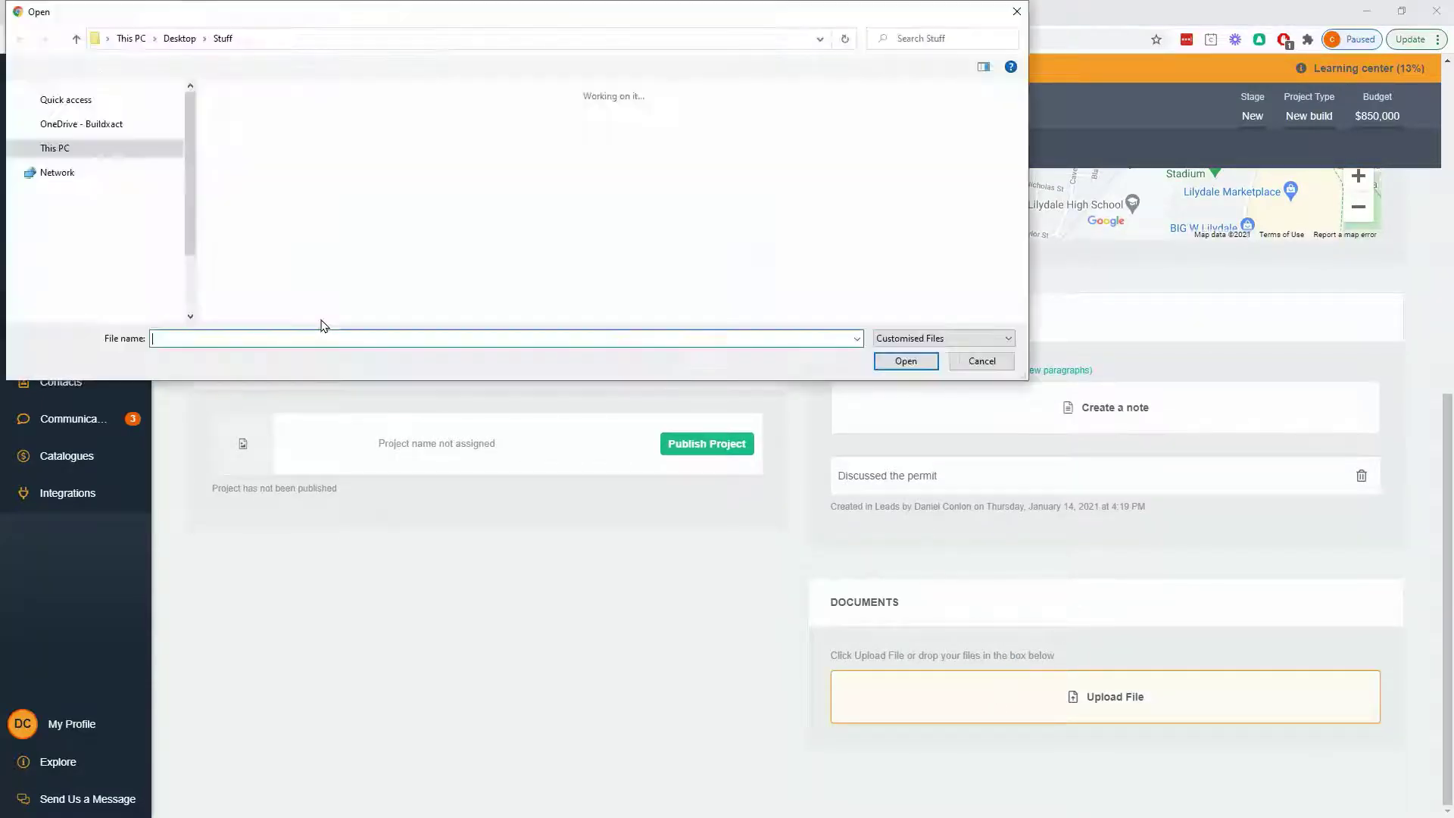
{"action": "scroll", "coordinate": [103, 174], "scroll_direction": "up", "scroll_amount": 3}
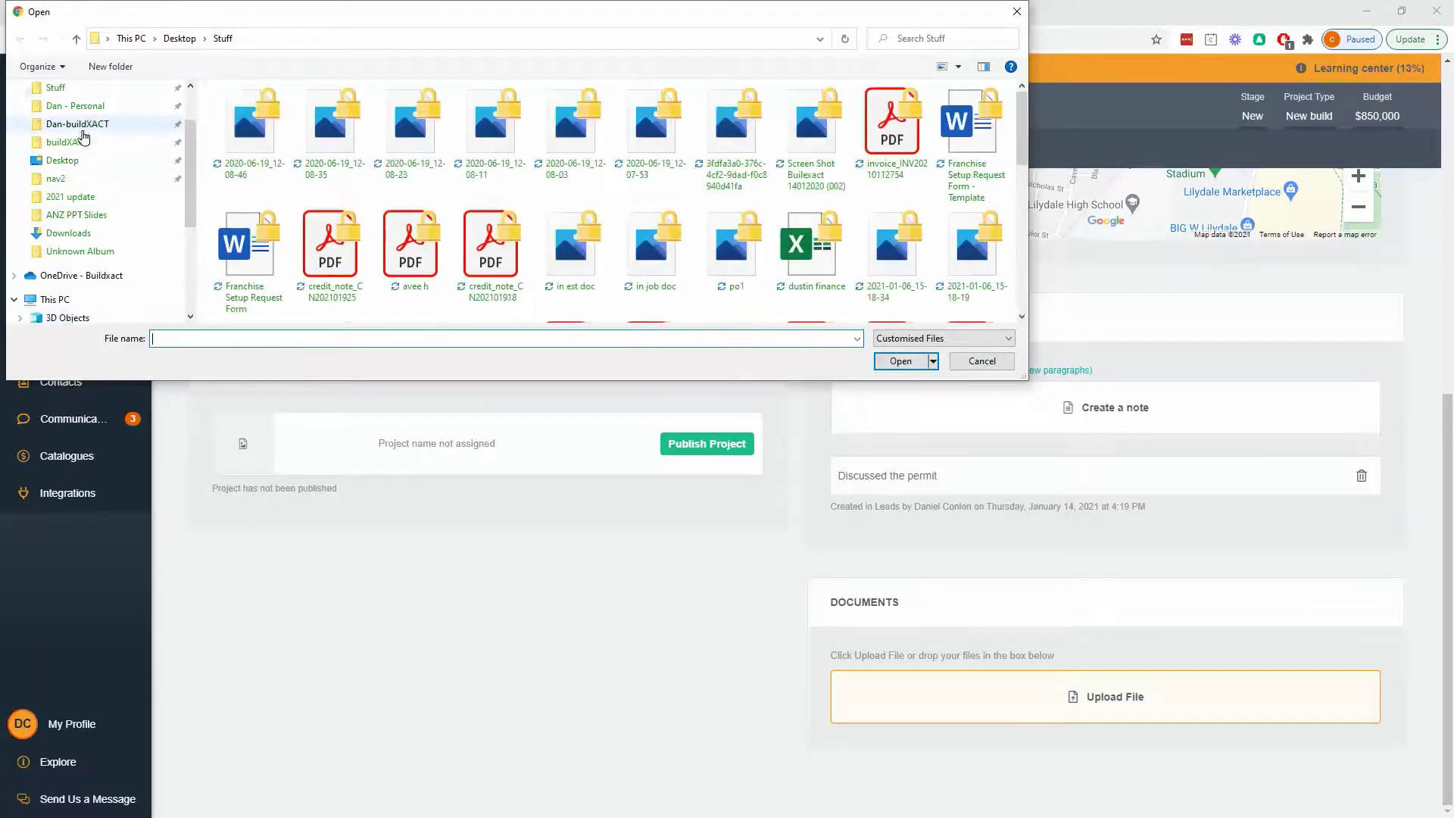
{"action": "left_click", "coordinate": [146, 144]}
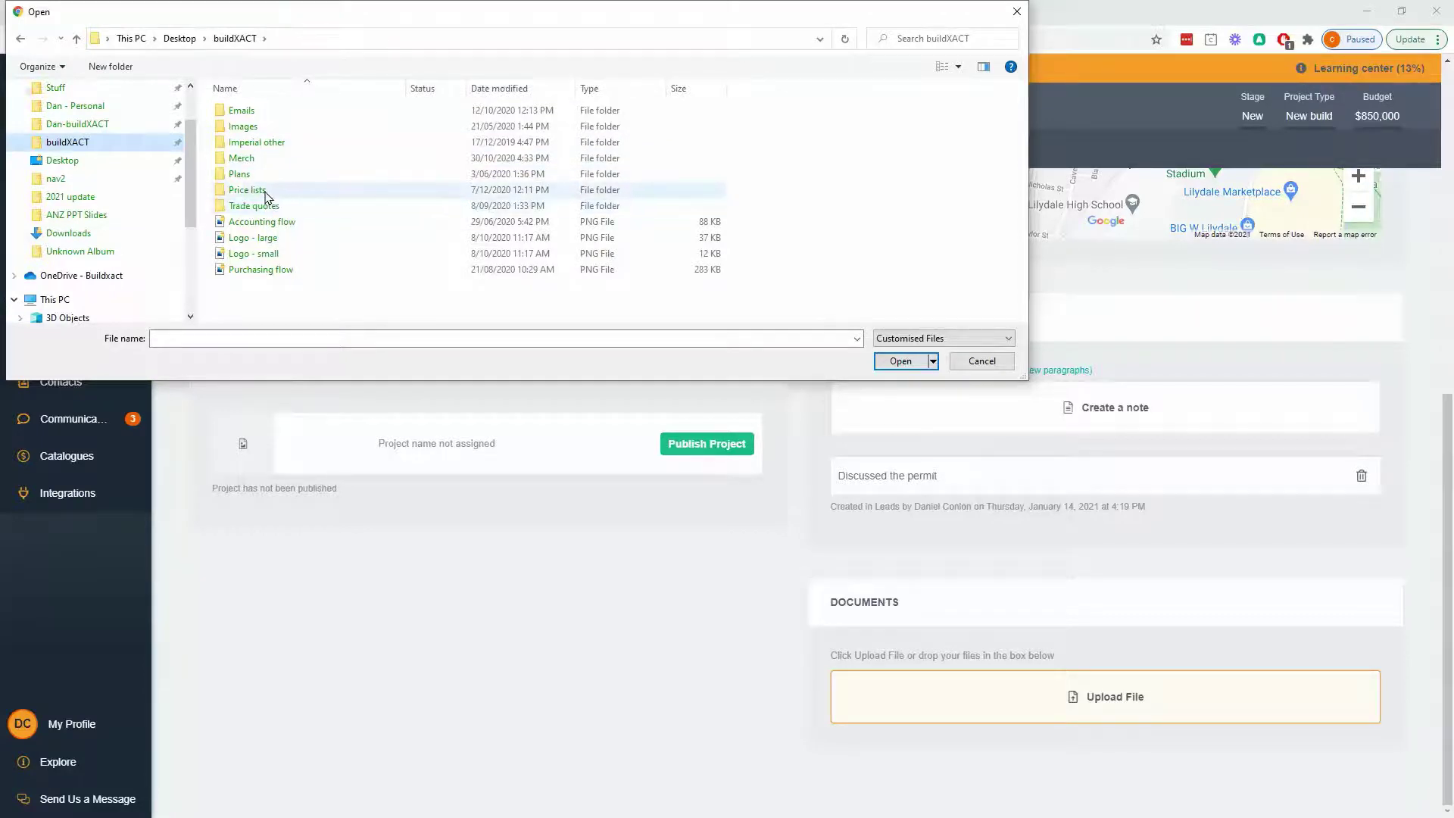
{"action": "double_click", "coordinate": [267, 124]}
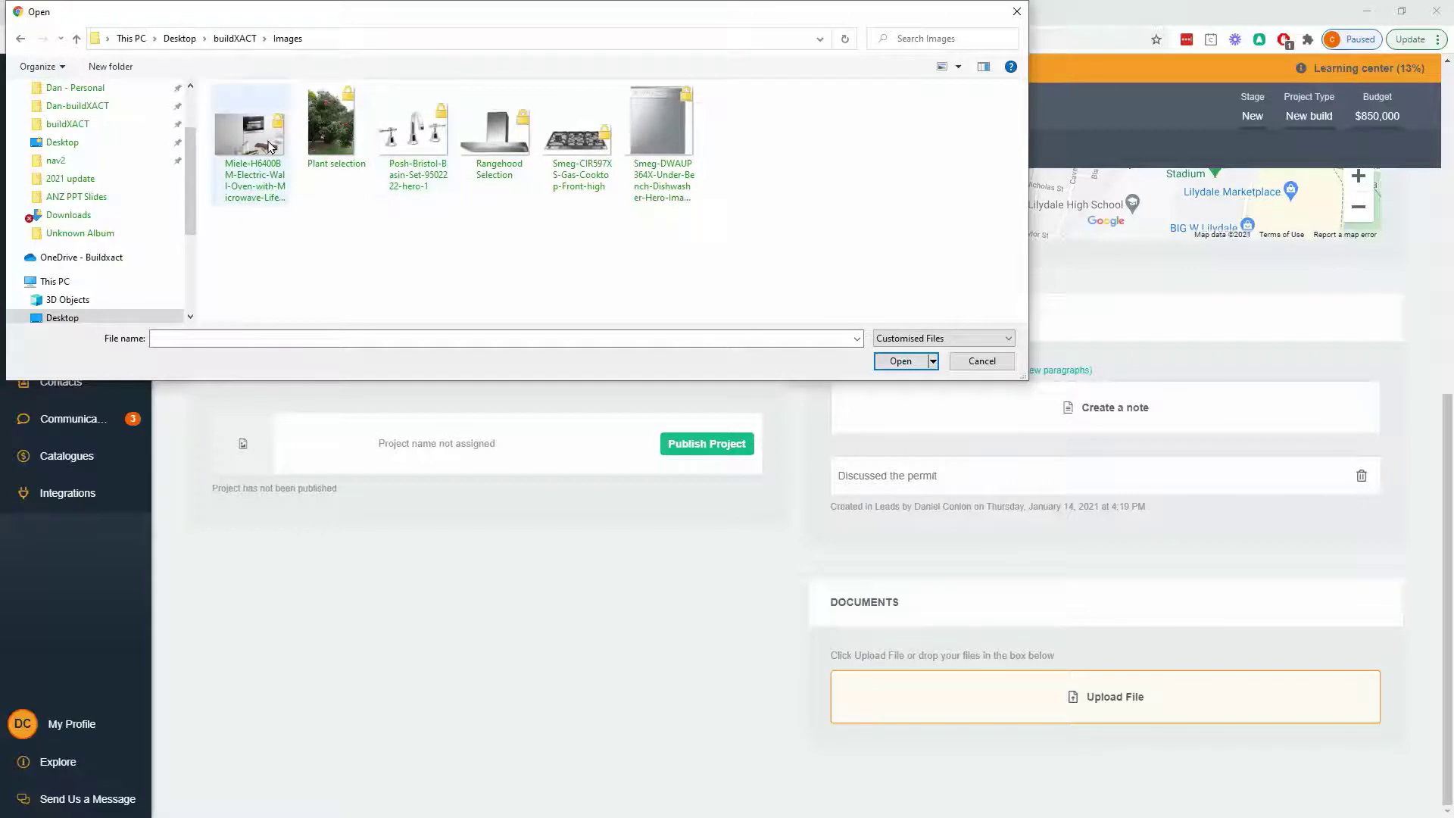
{"action": "left_click", "coordinate": [269, 146]}
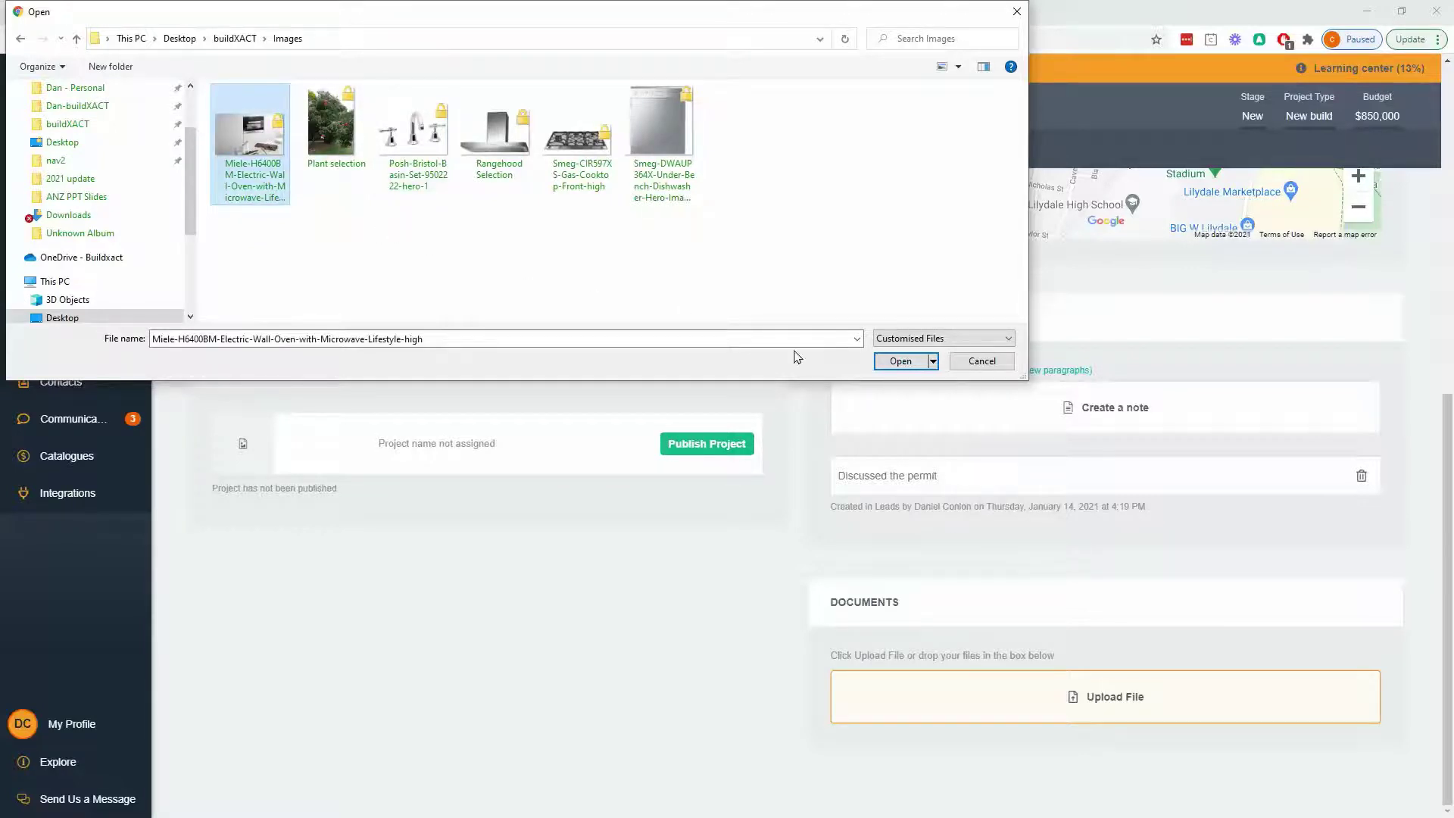
{"action": "left_click", "coordinate": [900, 361]}
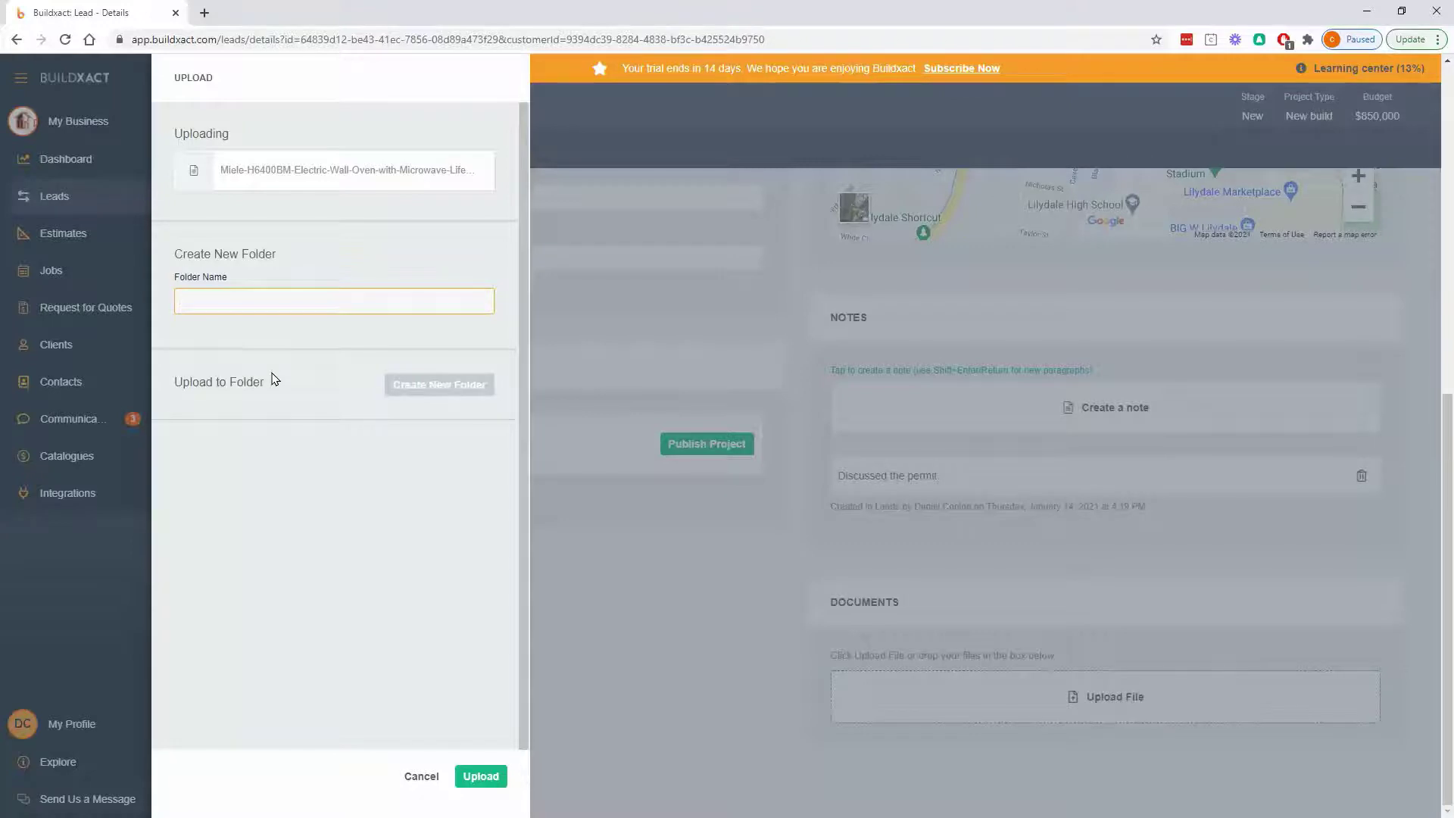
- Upload the Miele oven image into a new document folder named Images
{"action": "type", "text": "Images"}
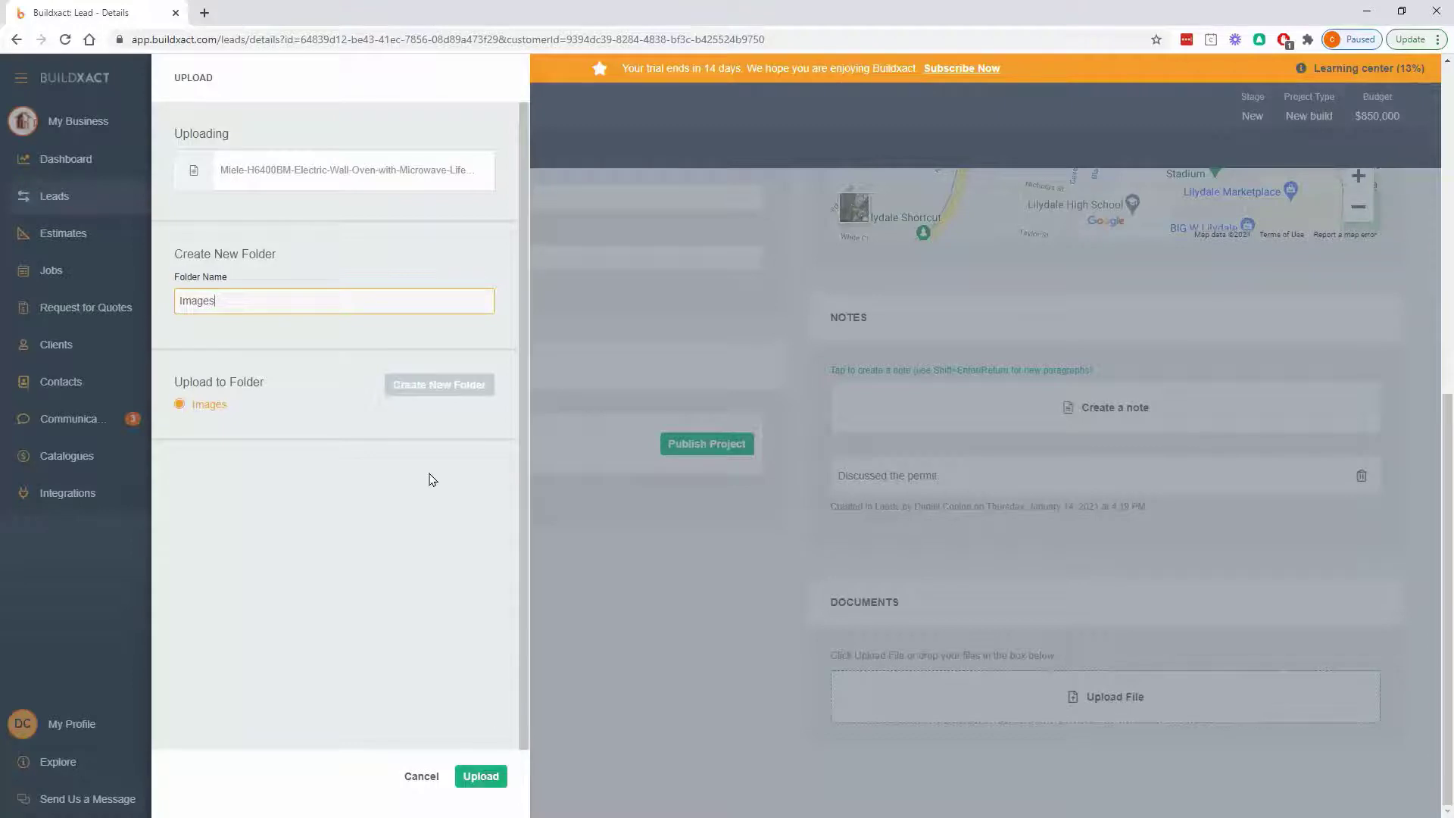
{"action": "left_click", "coordinate": [494, 776]}
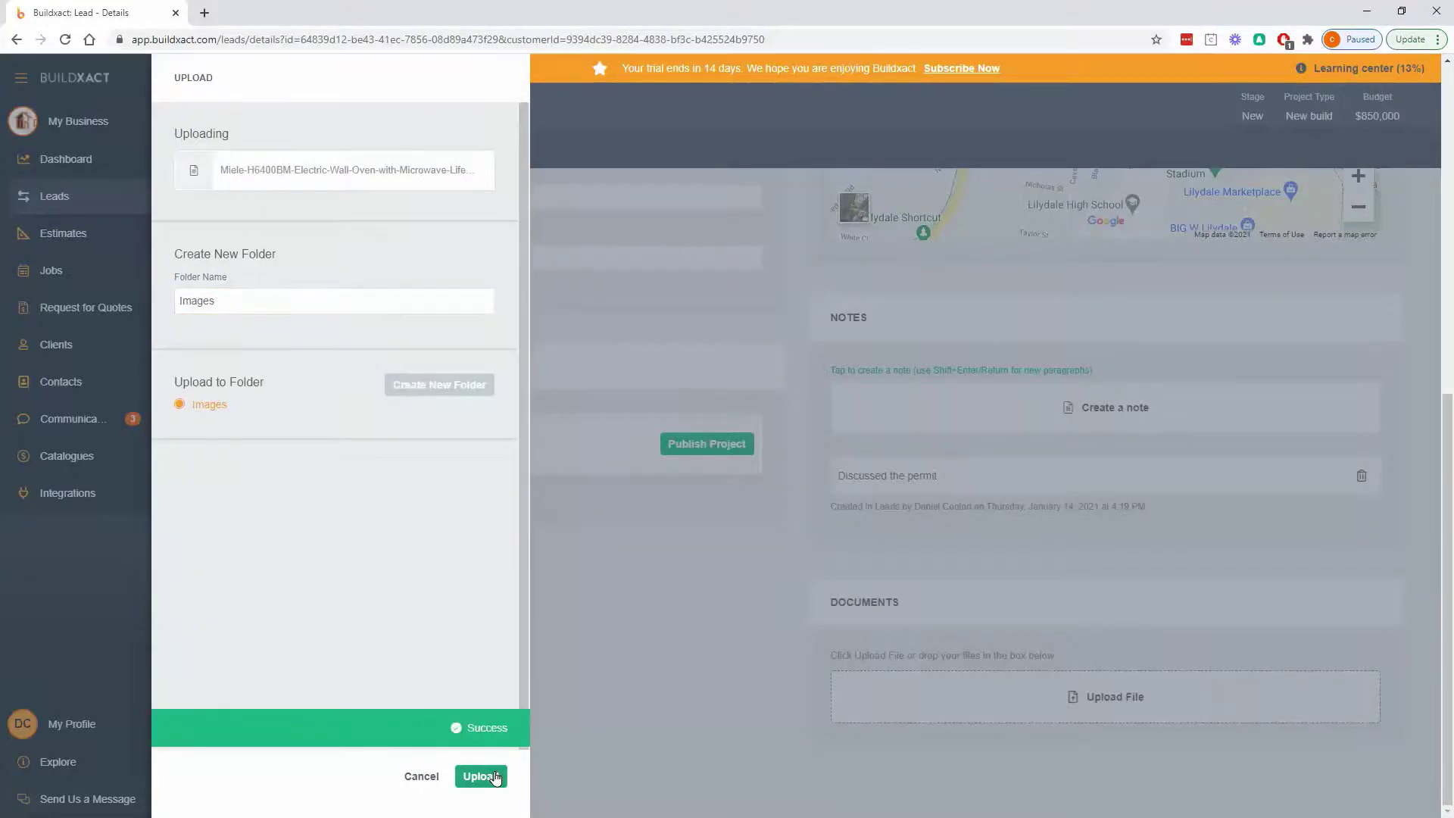
{"action": "scroll", "coordinate": [718, 692], "scroll_direction": "down", "scroll_amount": 2}
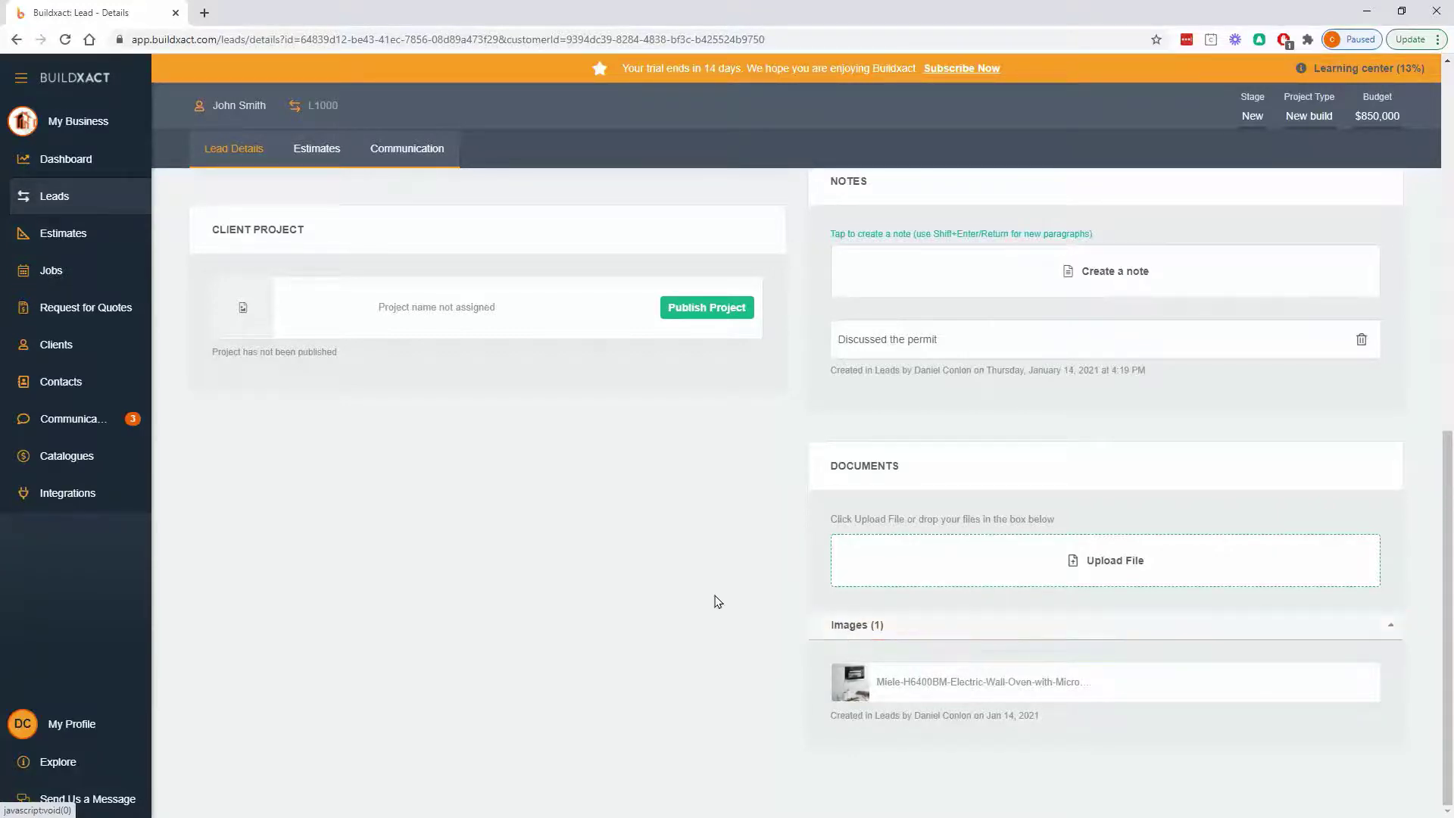
- Change the lead's stage to Quoting and return to the Leads list
{"action": "scroll", "coordinate": [718, 602], "scroll_direction": "up", "scroll_amount": 1}
{"action": "scroll", "coordinate": [718, 602], "scroll_direction": "up", "scroll_amount": 8}
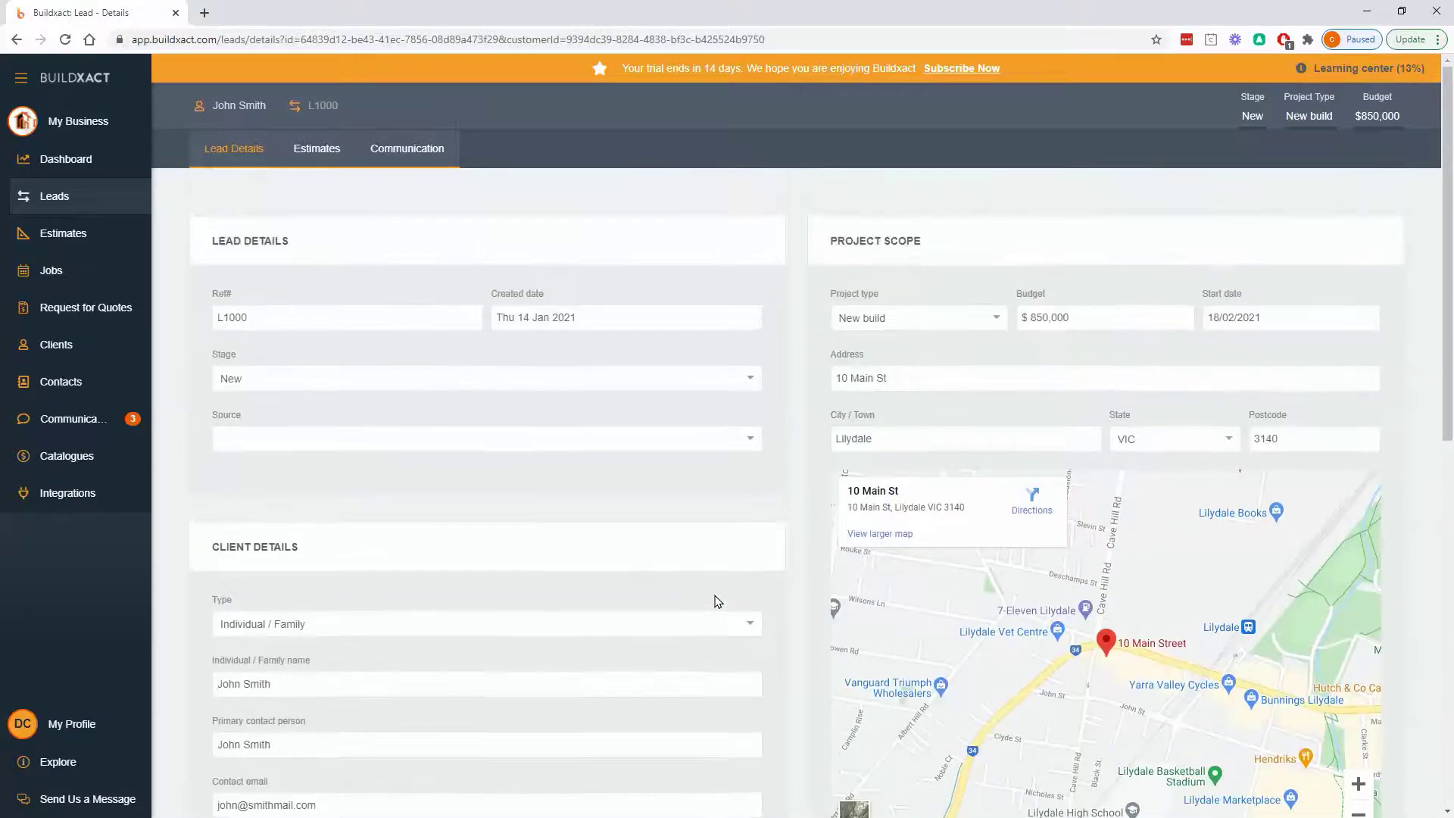
{"action": "left_click", "coordinate": [268, 384]}
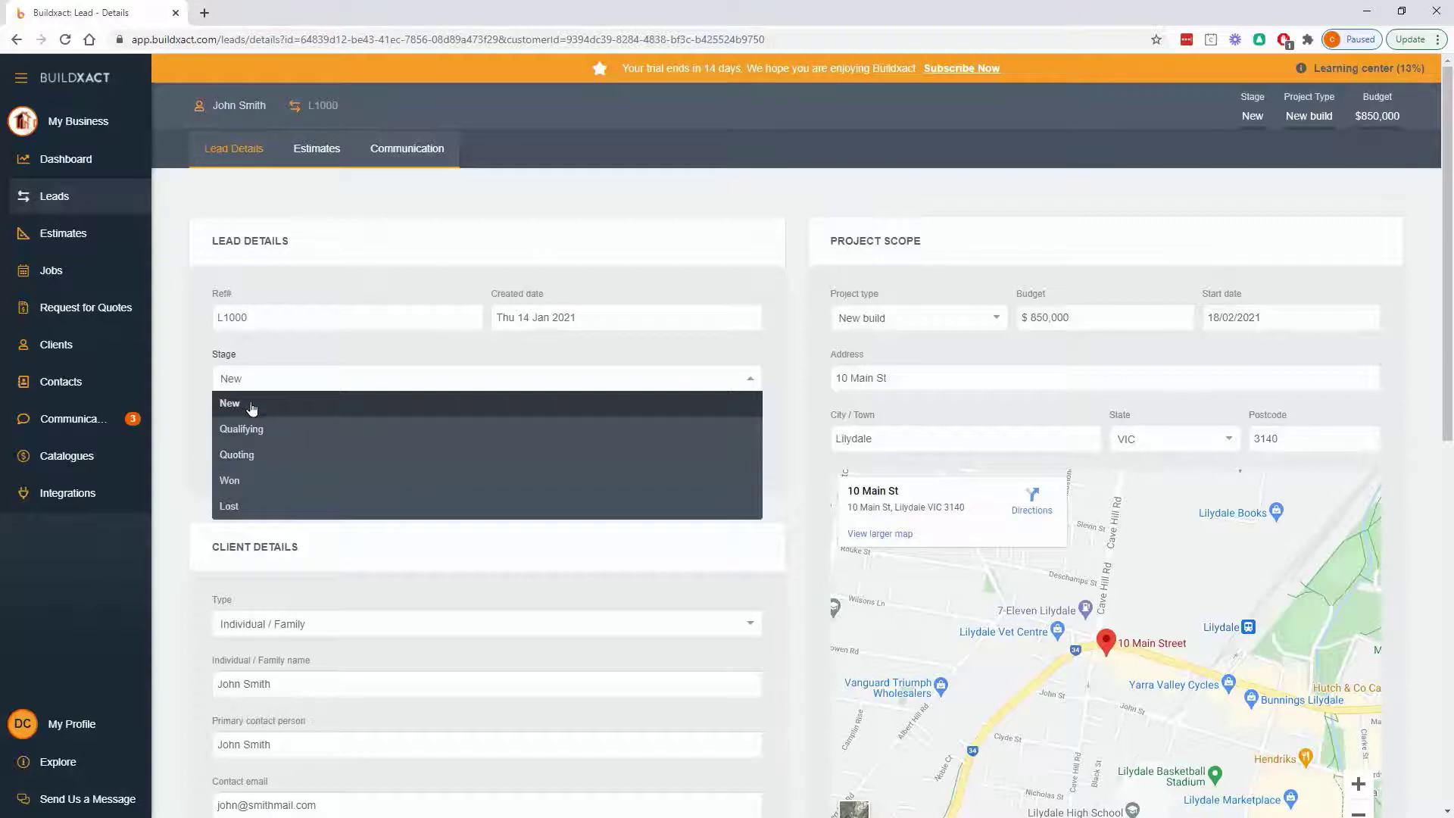
{"action": "left_click", "coordinate": [265, 458]}
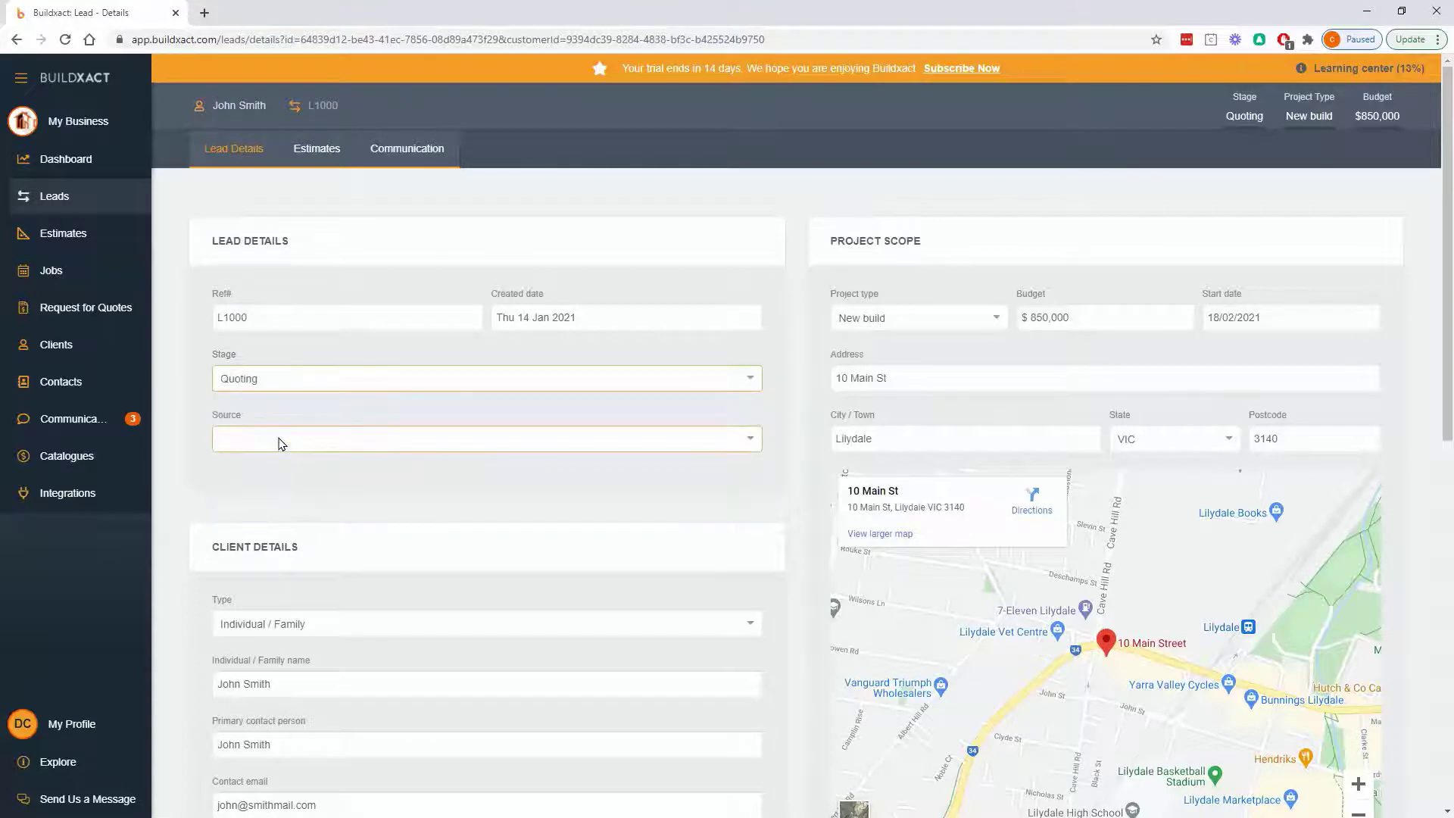
{"action": "left_click", "coordinate": [72, 198]}
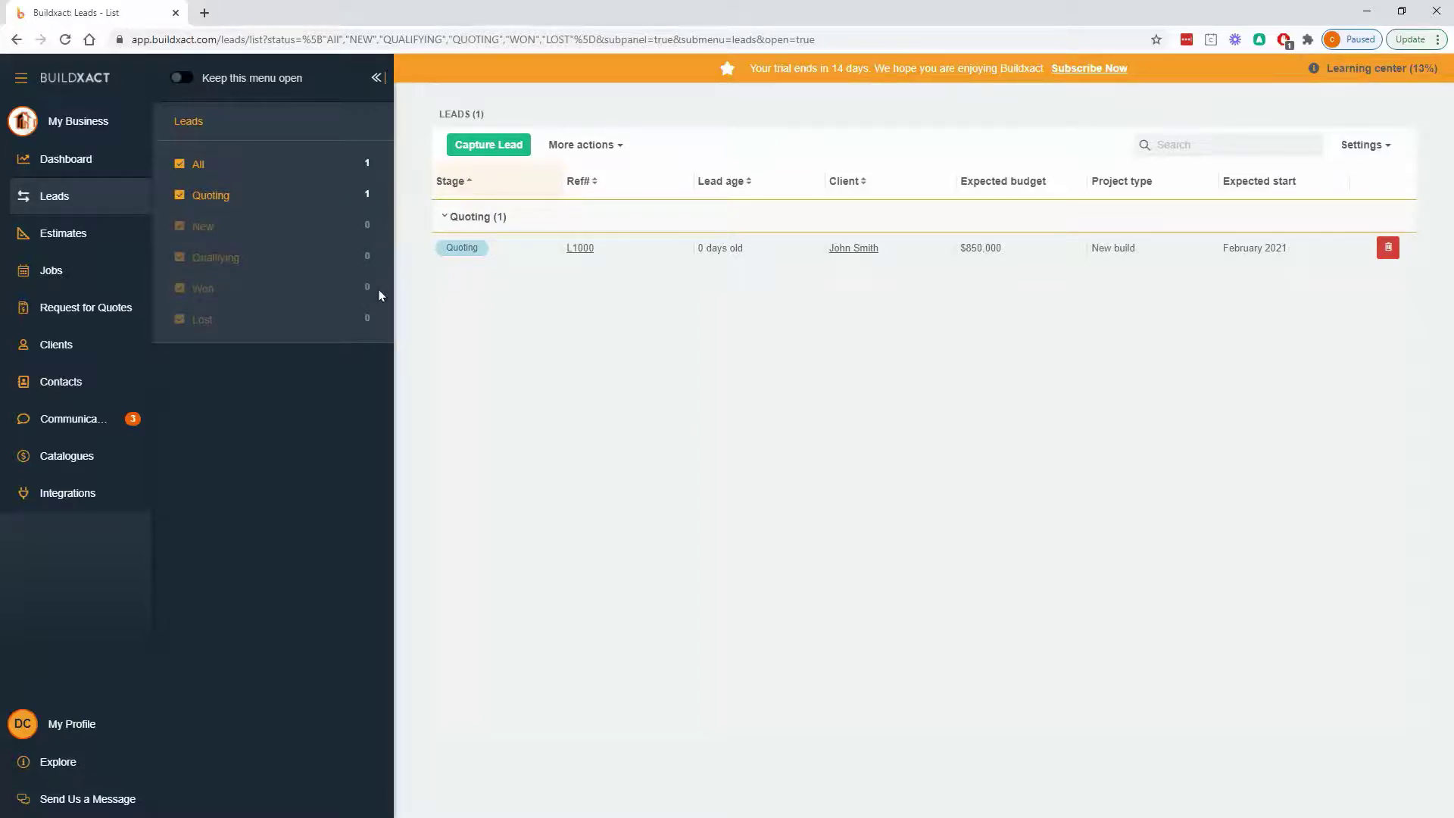
{"action": "left_click", "coordinate": [115, 228]}
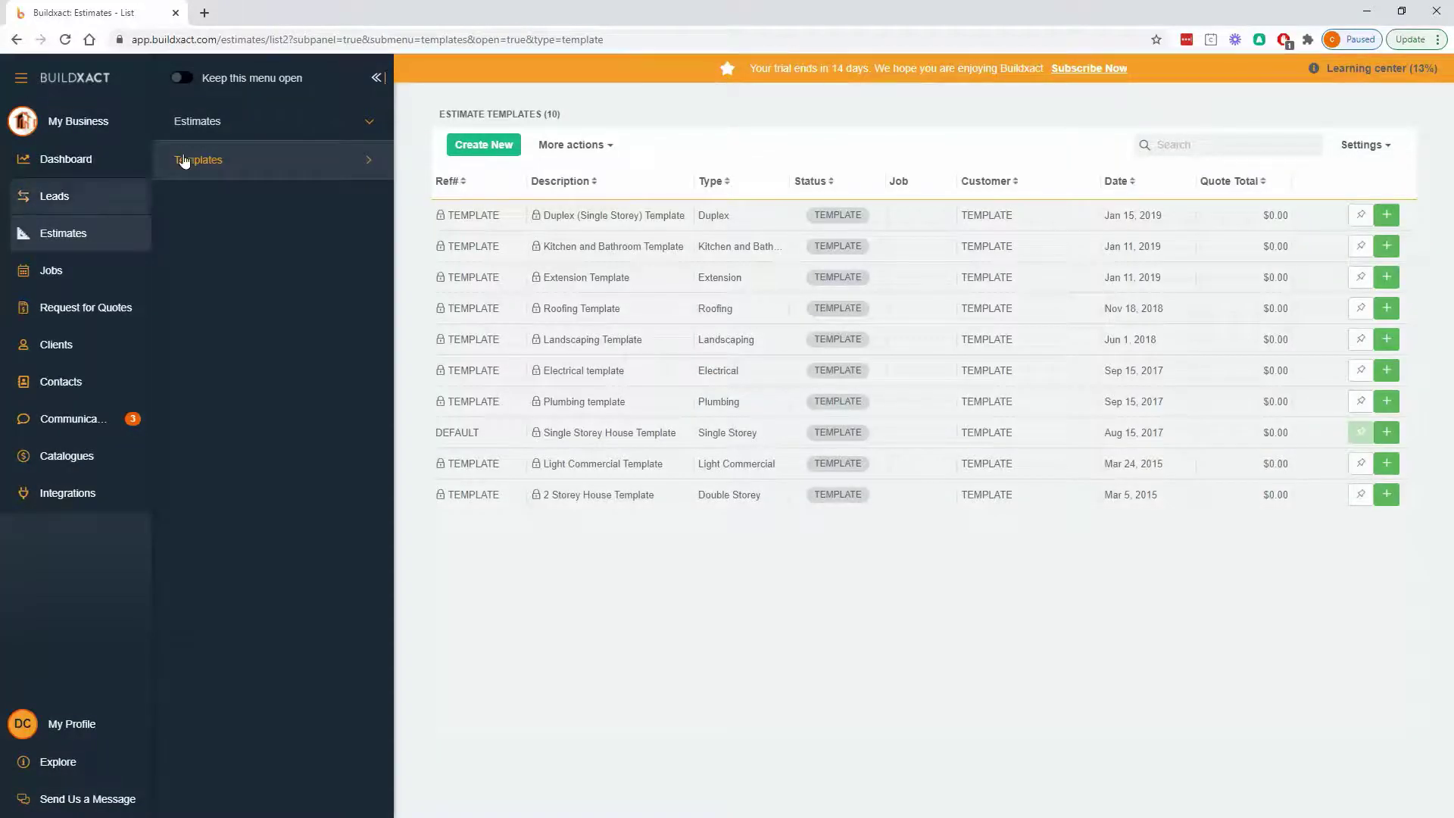
{"action": "left_click", "coordinate": [193, 129]}
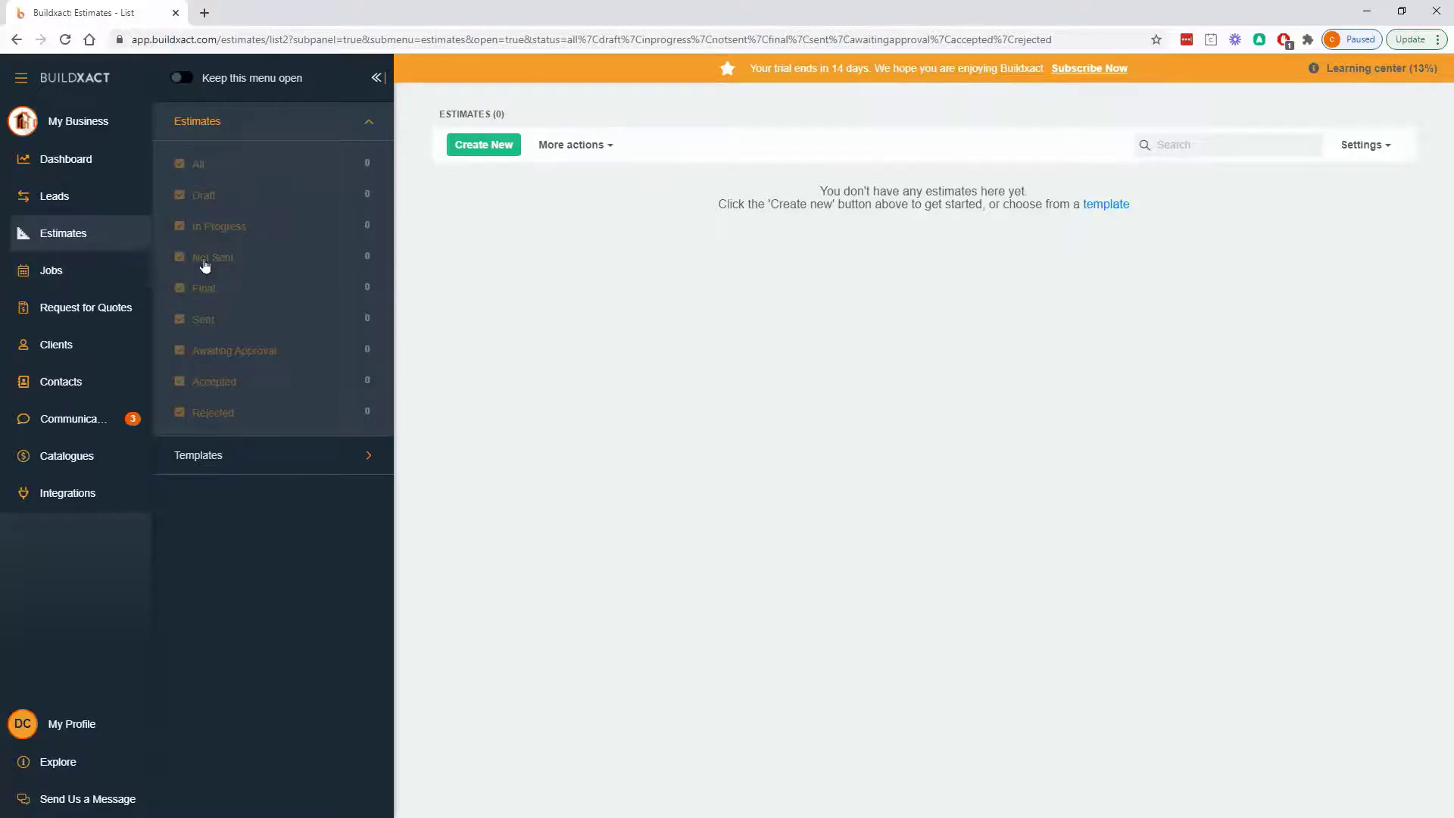
- Reopen lead L1000's details and set its Source to Google
{"action": "left_click", "coordinate": [125, 198]}
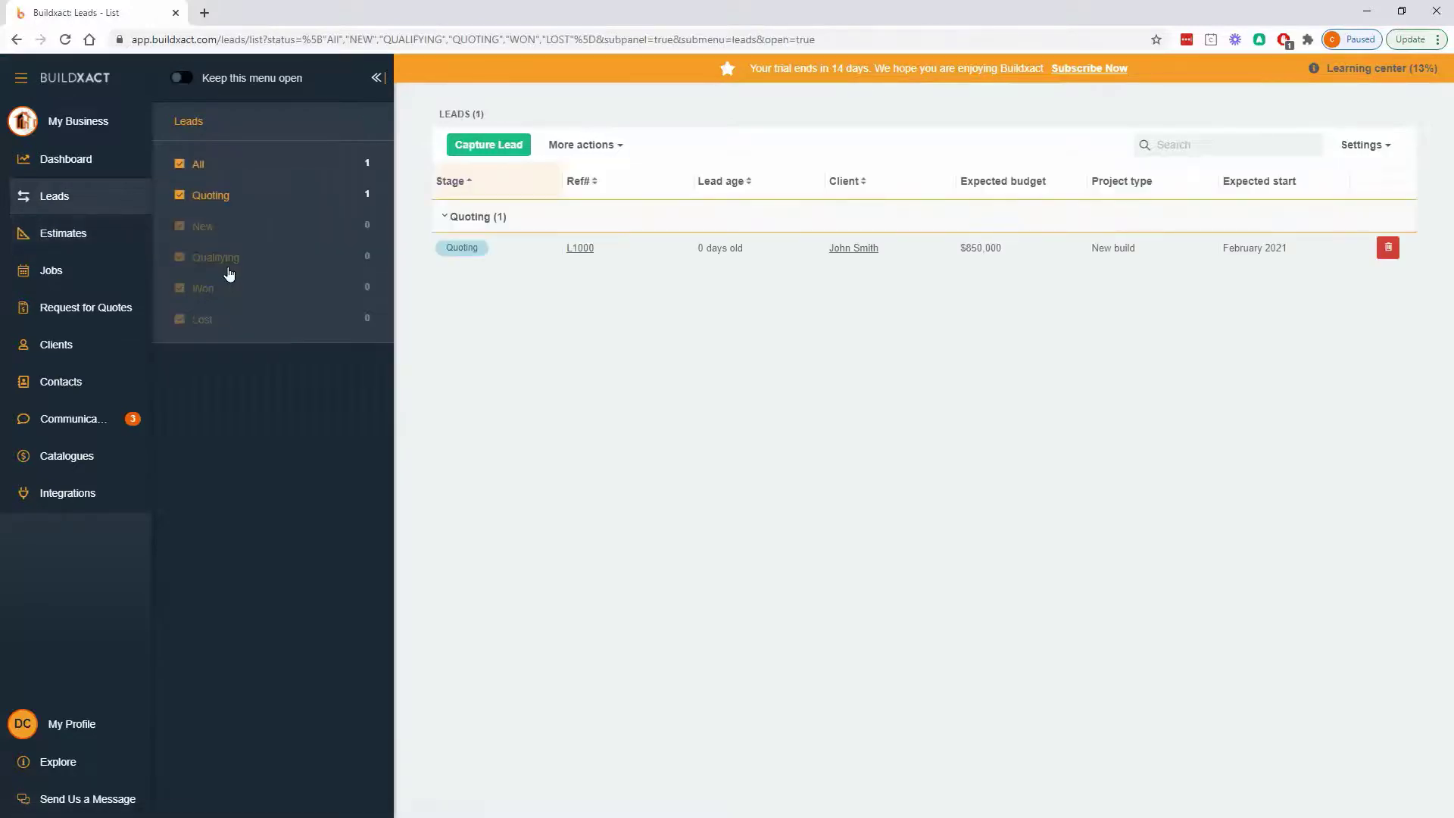
{"action": "left_click", "coordinate": [580, 249]}
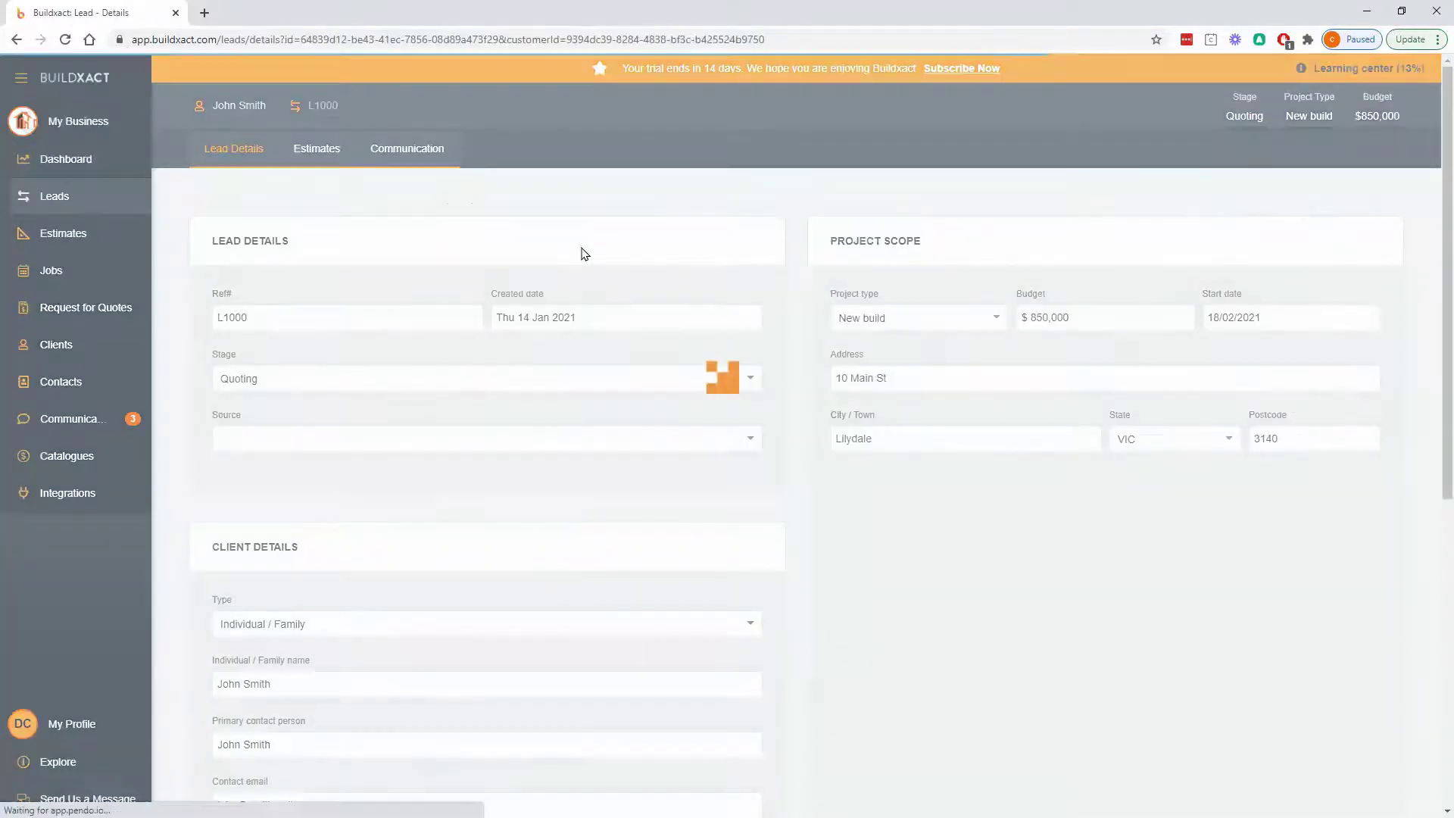
{"action": "left_click", "coordinate": [587, 439]}
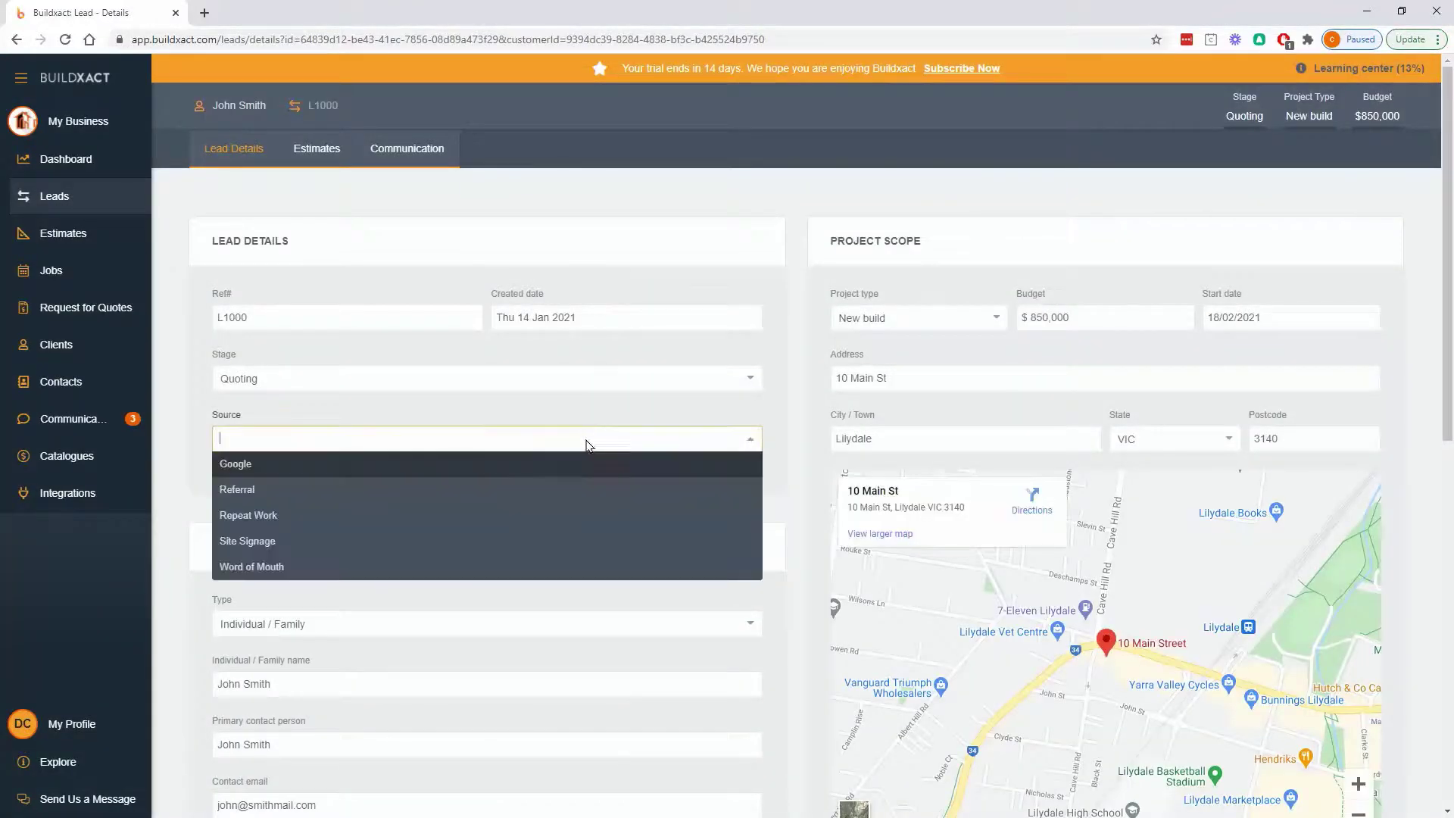
{"action": "left_click", "coordinate": [399, 478]}
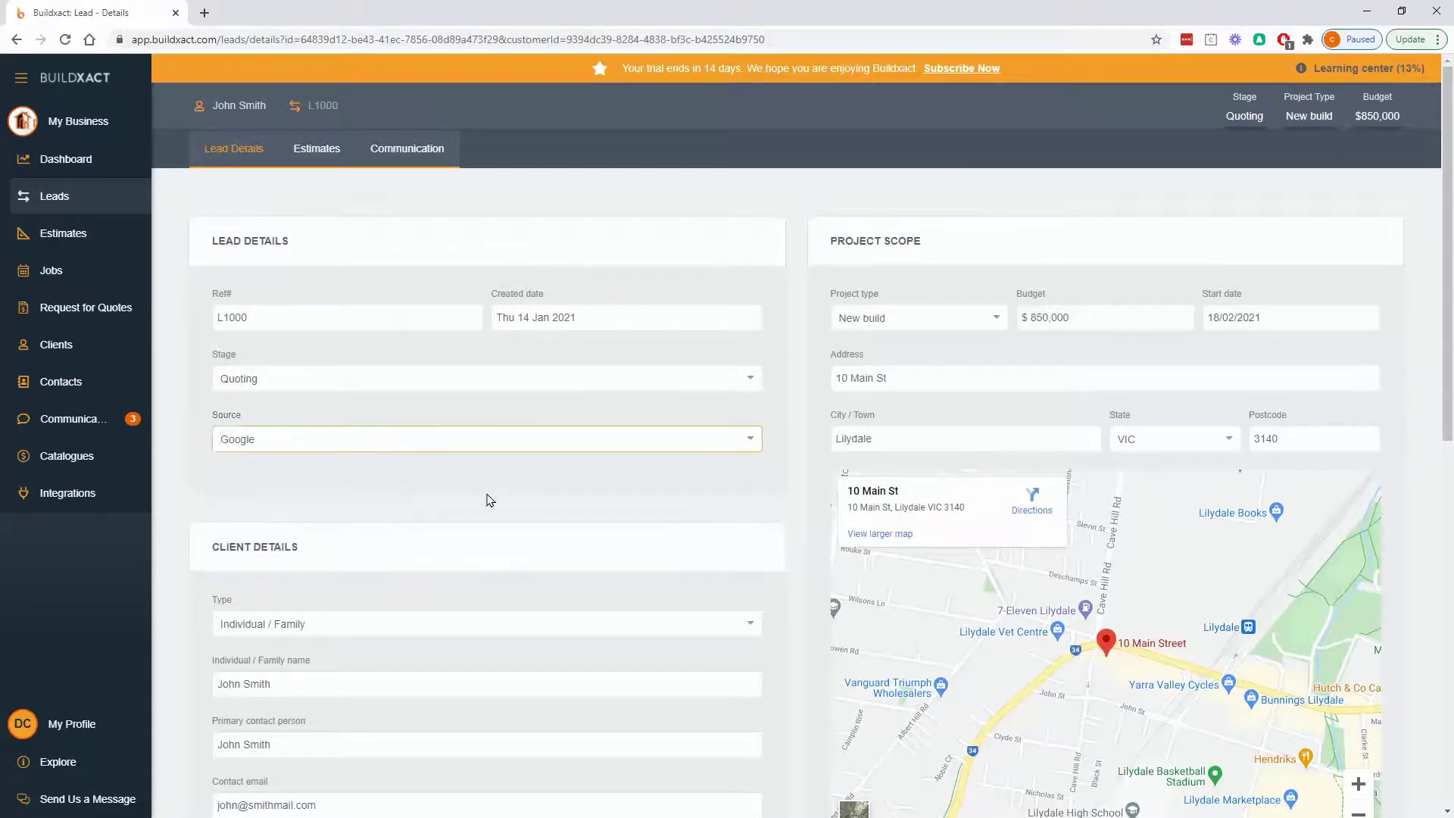
{"action": "scroll", "coordinate": [513, 503], "scroll_direction": "down", "scroll_amount": 8}
{"action": "scroll", "coordinate": [513, 503], "scroll_direction": "down", "scroll_amount": 1}
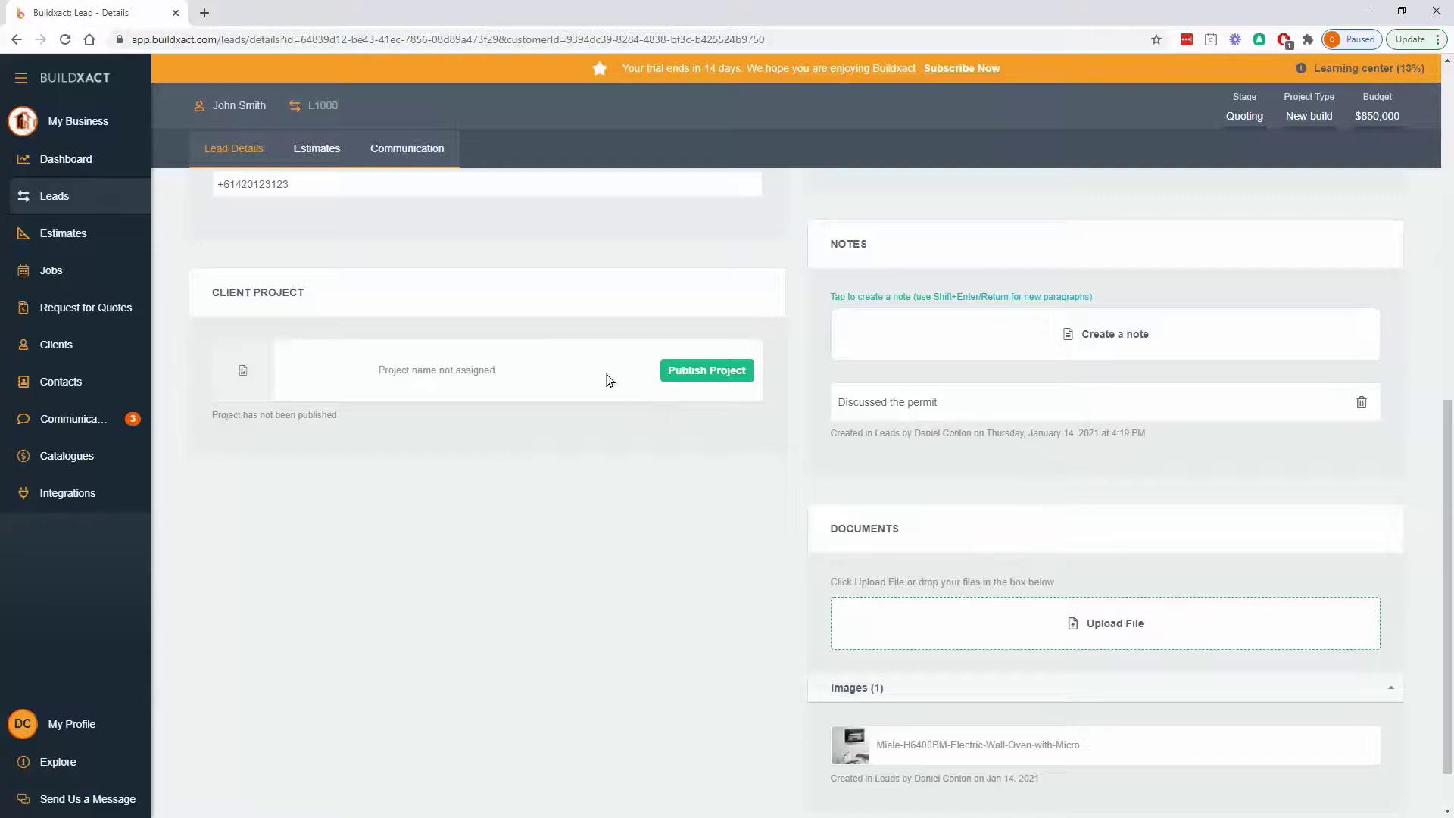
- Create a new estimate on the lead's Estimates tab using a template, and list the available templates
{"action": "left_click", "coordinate": [321, 155]}
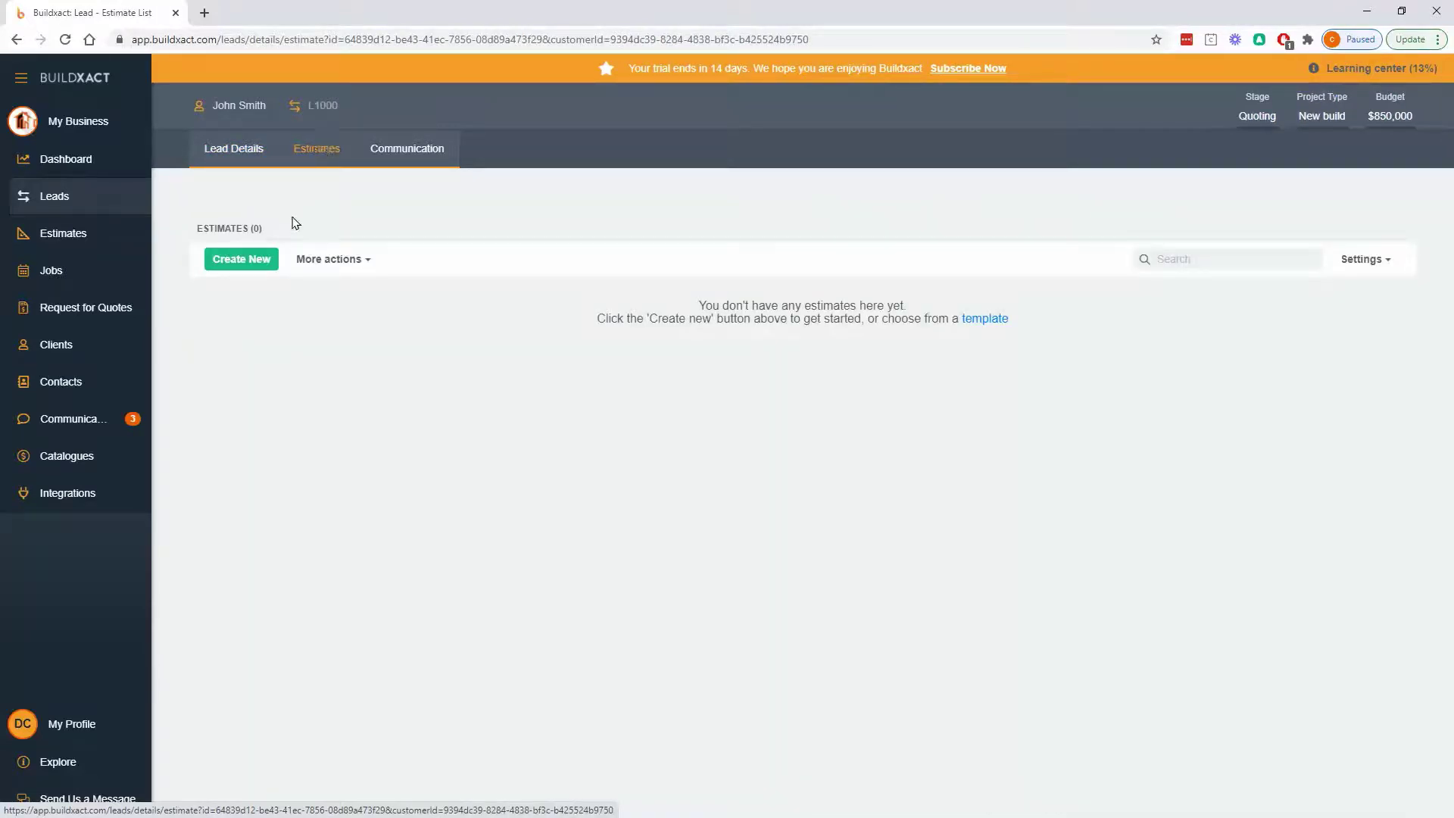
{"action": "left_click", "coordinate": [249, 261]}
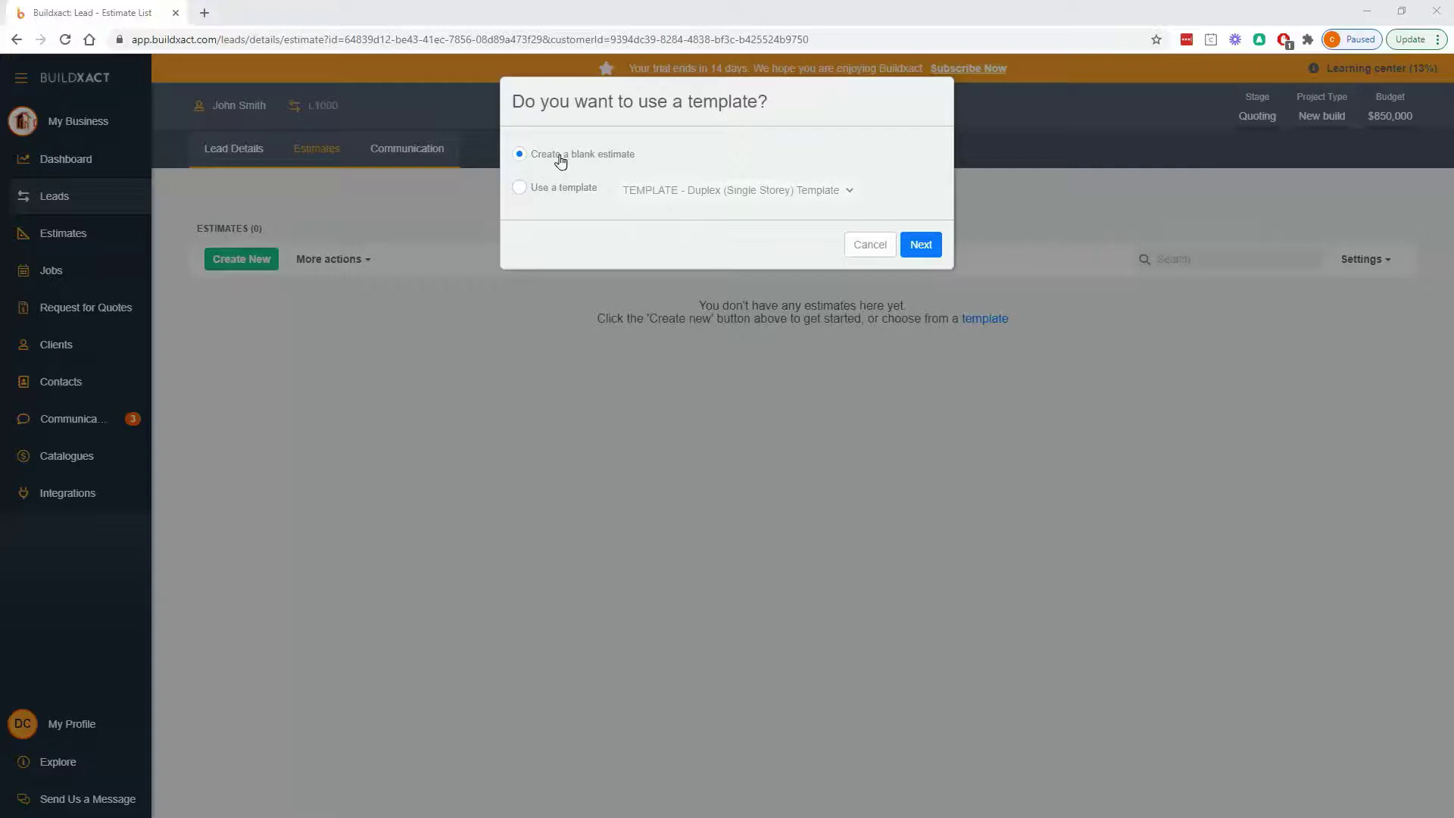
{"action": "left_click_drag", "start_coordinate": [685, 155], "coordinate": [535, 165]}
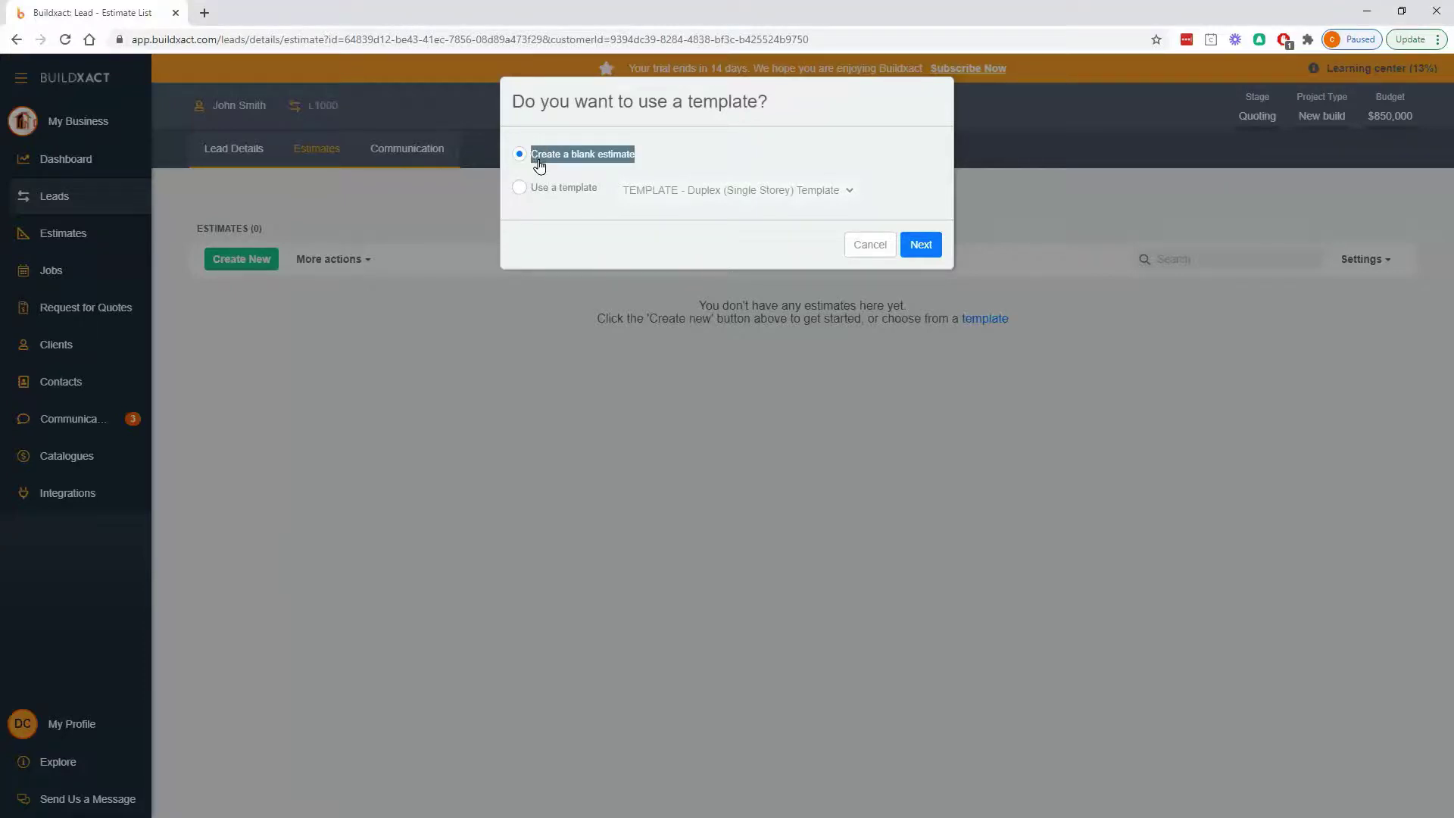
{"action": "left_click", "coordinate": [579, 187]}
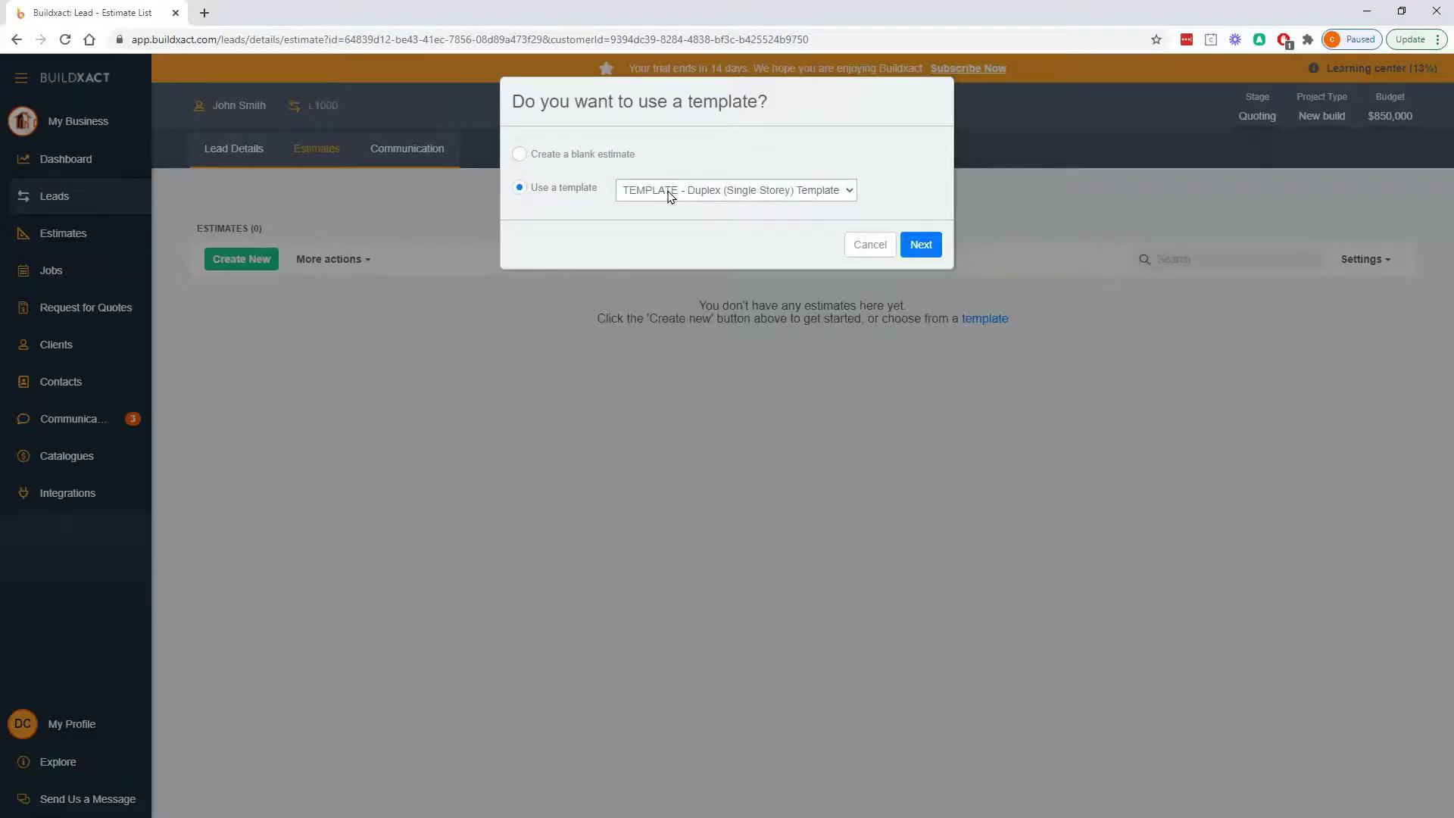
{"action": "left_click", "coordinate": [670, 196]}
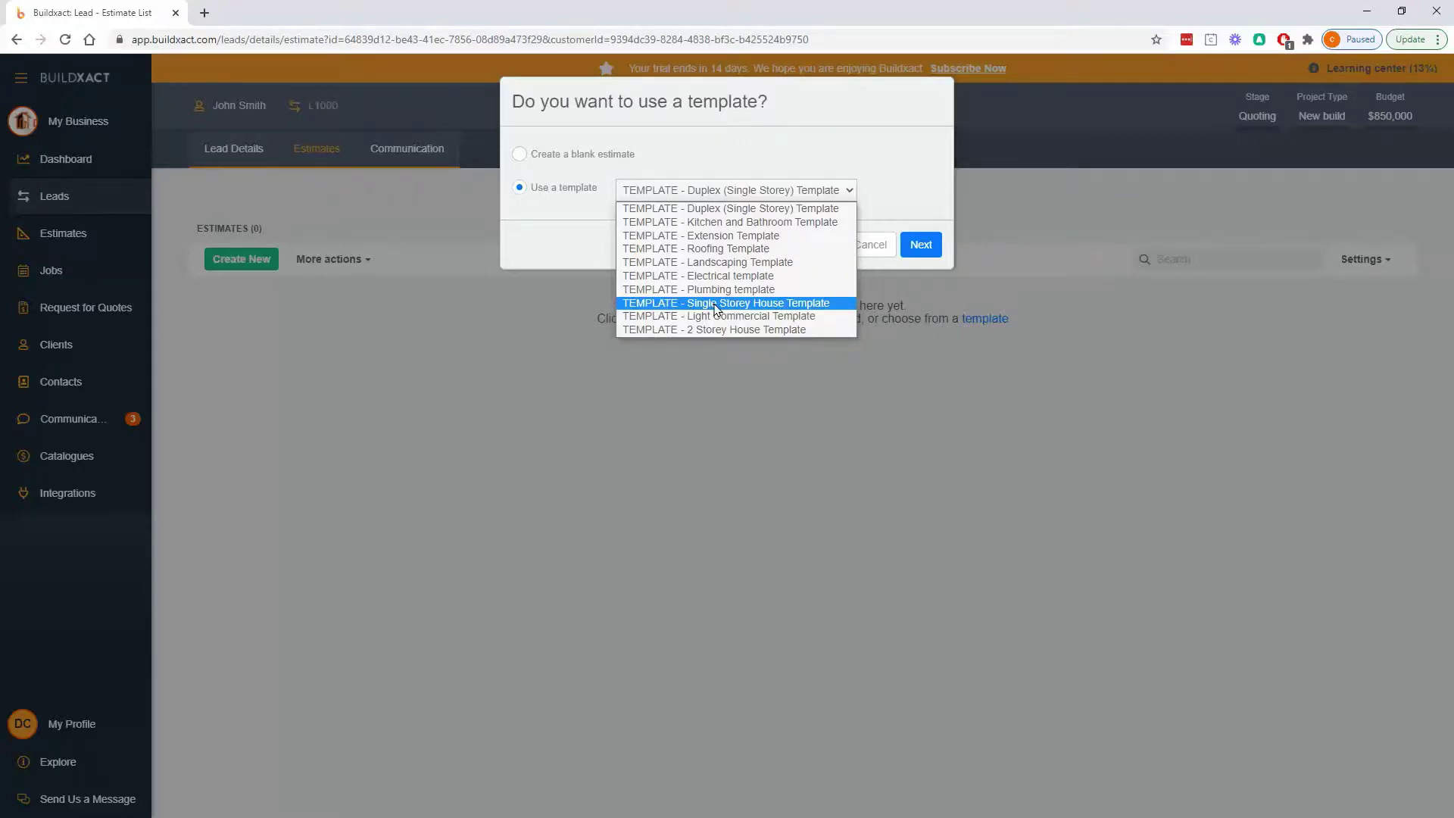
- Choose the Single Storey House Template for the new estimate and continue
{"action": "left_click", "coordinate": [717, 304]}
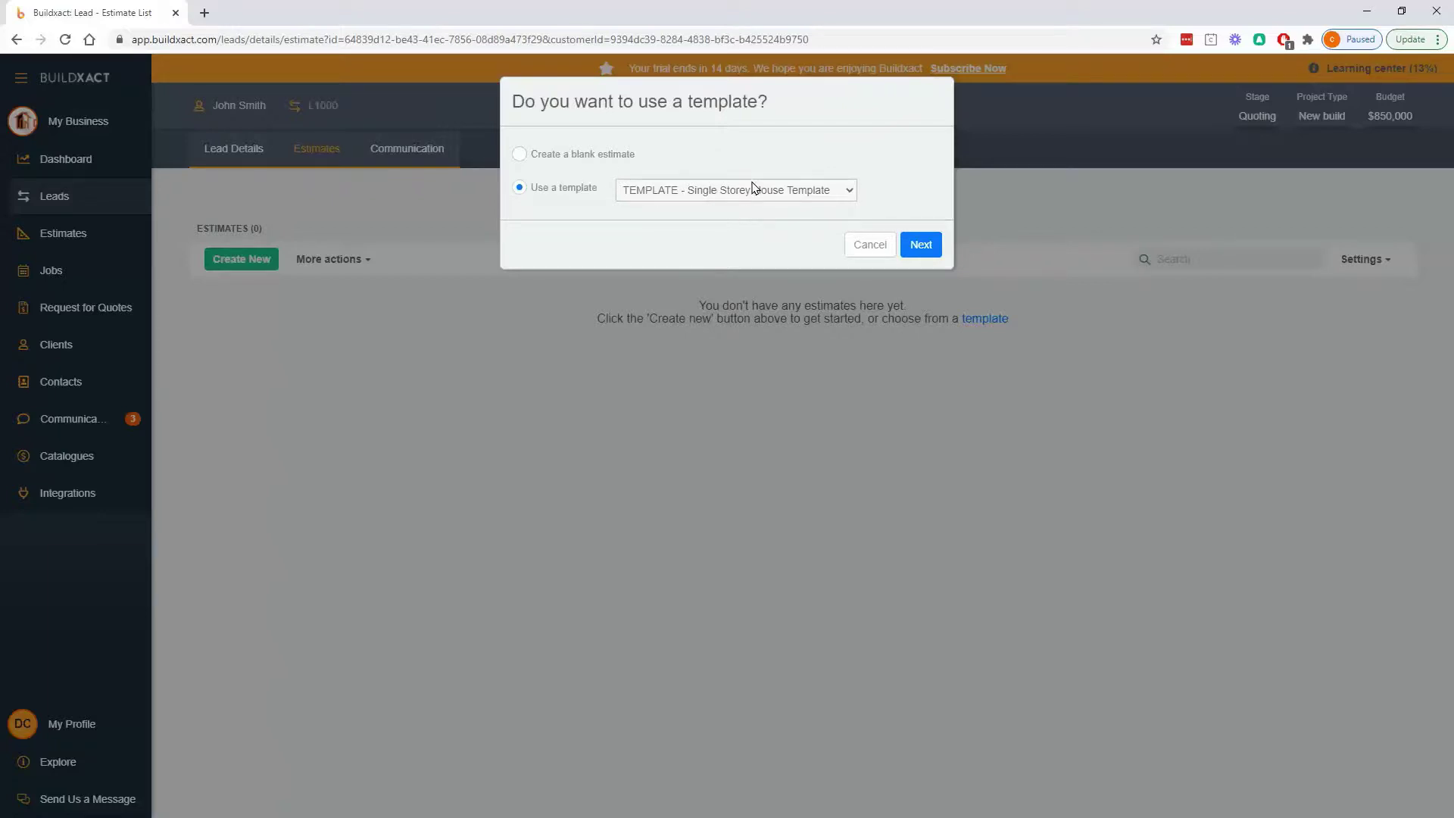
{"action": "left_click", "coordinate": [919, 246]}
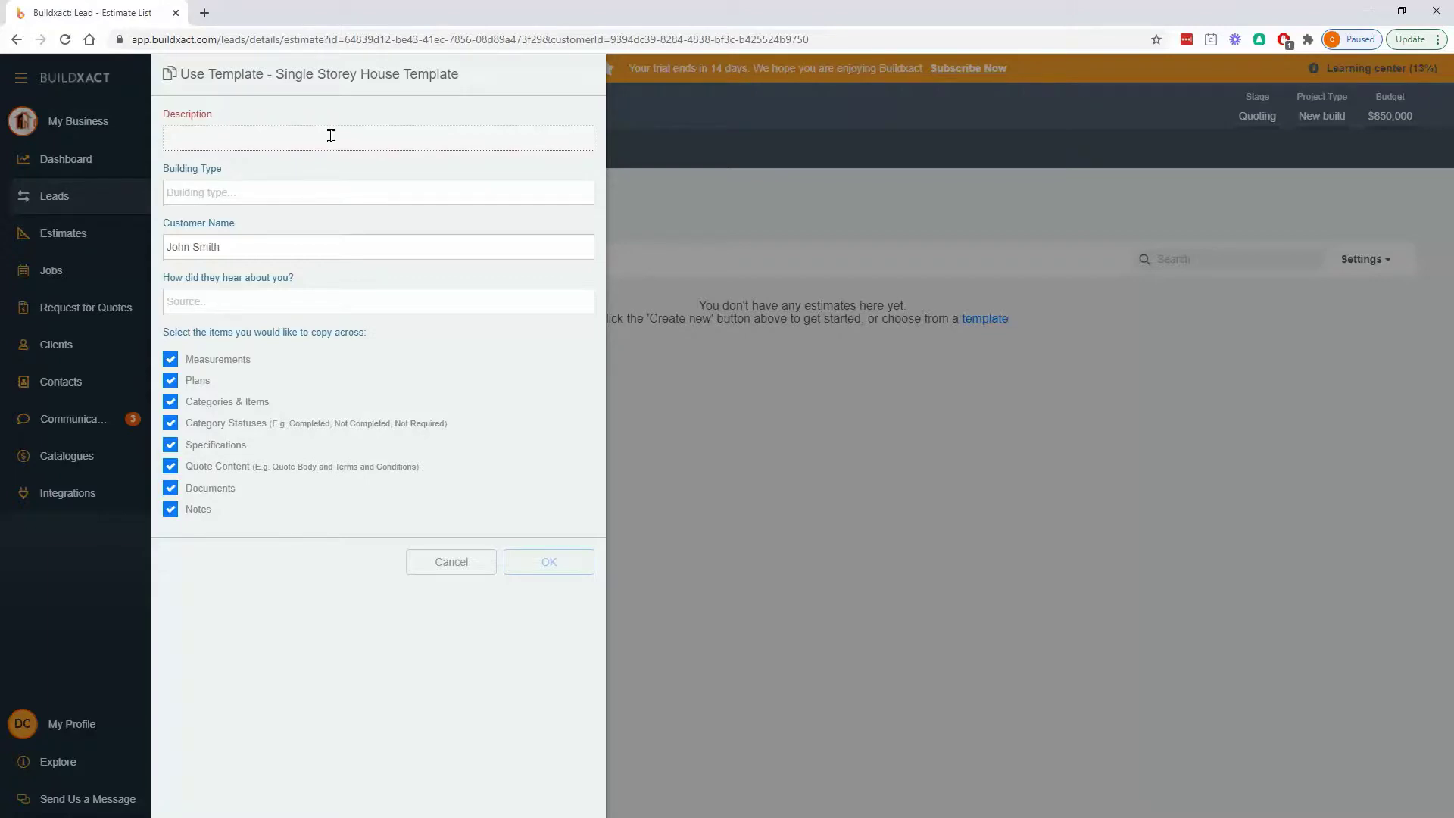
- Describe the estimate with the job address, set building type Single Storey and source Google
{"action": "left_click", "coordinate": [336, 186]}
{"action": "type", "text": "Sing"}
{"action": "key", "text": "Return"}
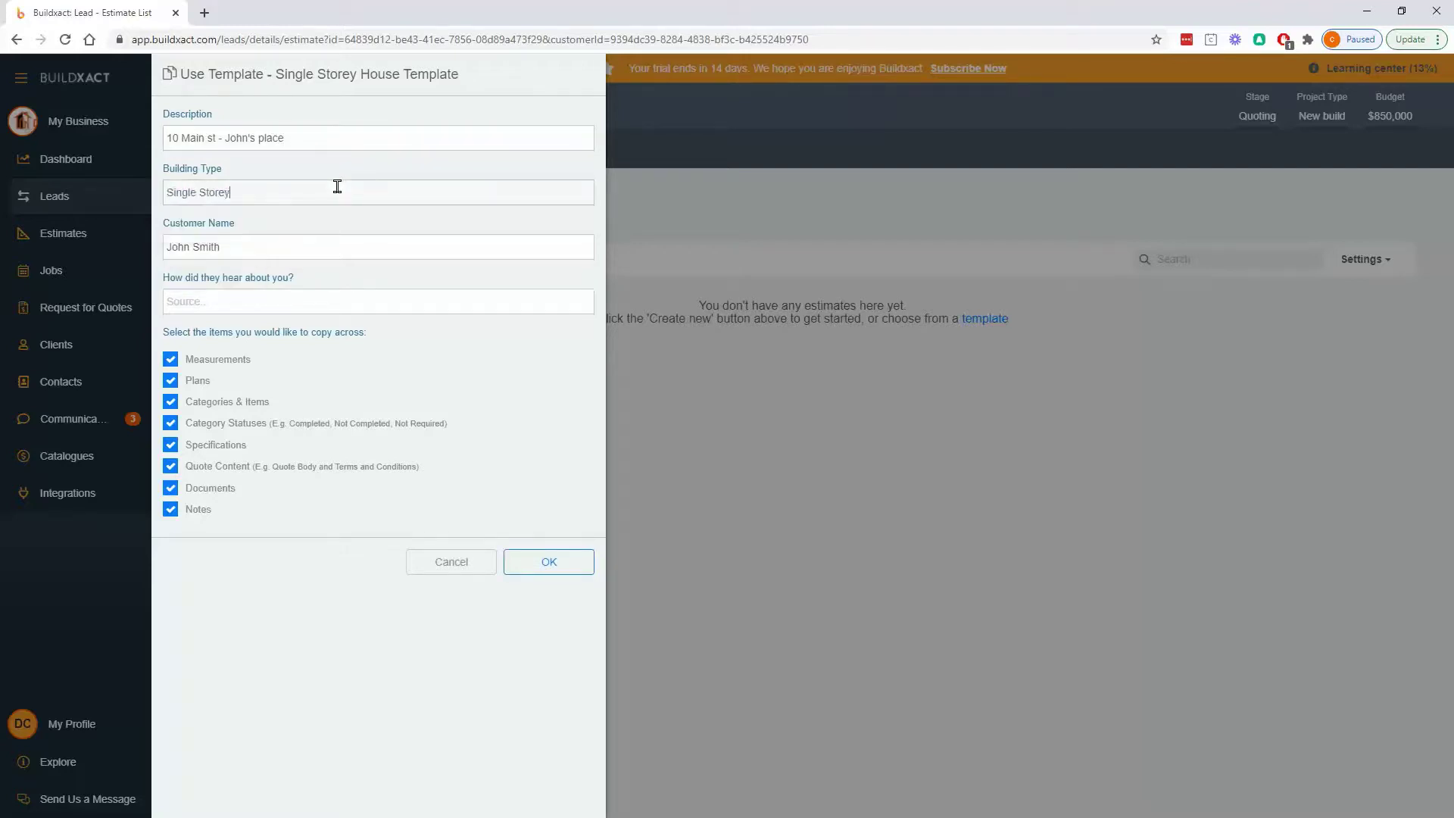
{"action": "left_click", "coordinate": [210, 301]}
{"action": "left_click", "coordinate": [211, 332]}
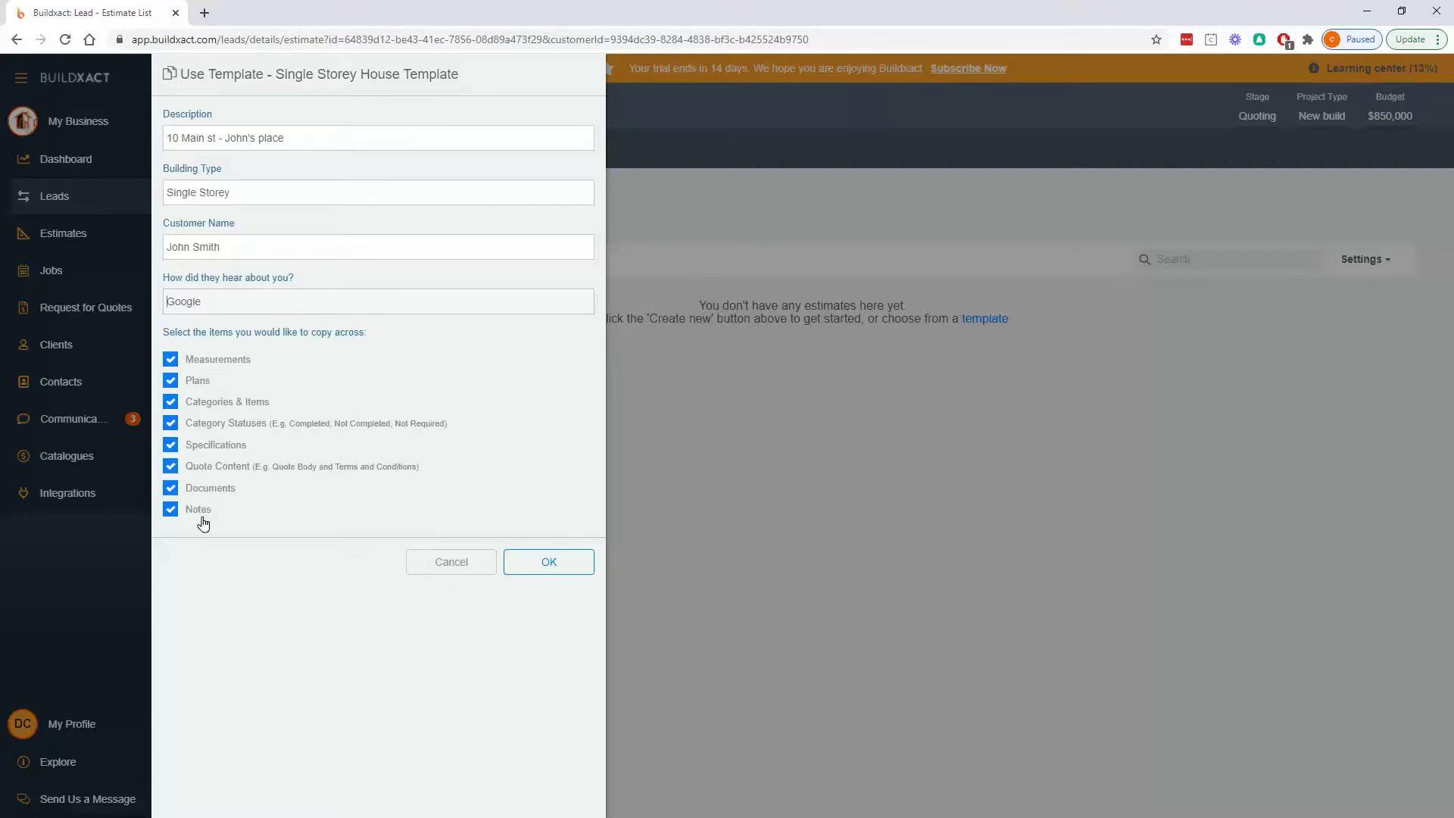
- Untick Measurements, Plans, Category Statuses, Specifications, Quote Content, Documents and Notes from copying
{"action": "left_click_drag", "start_coordinate": [292, 399], "coordinate": [210, 394]}
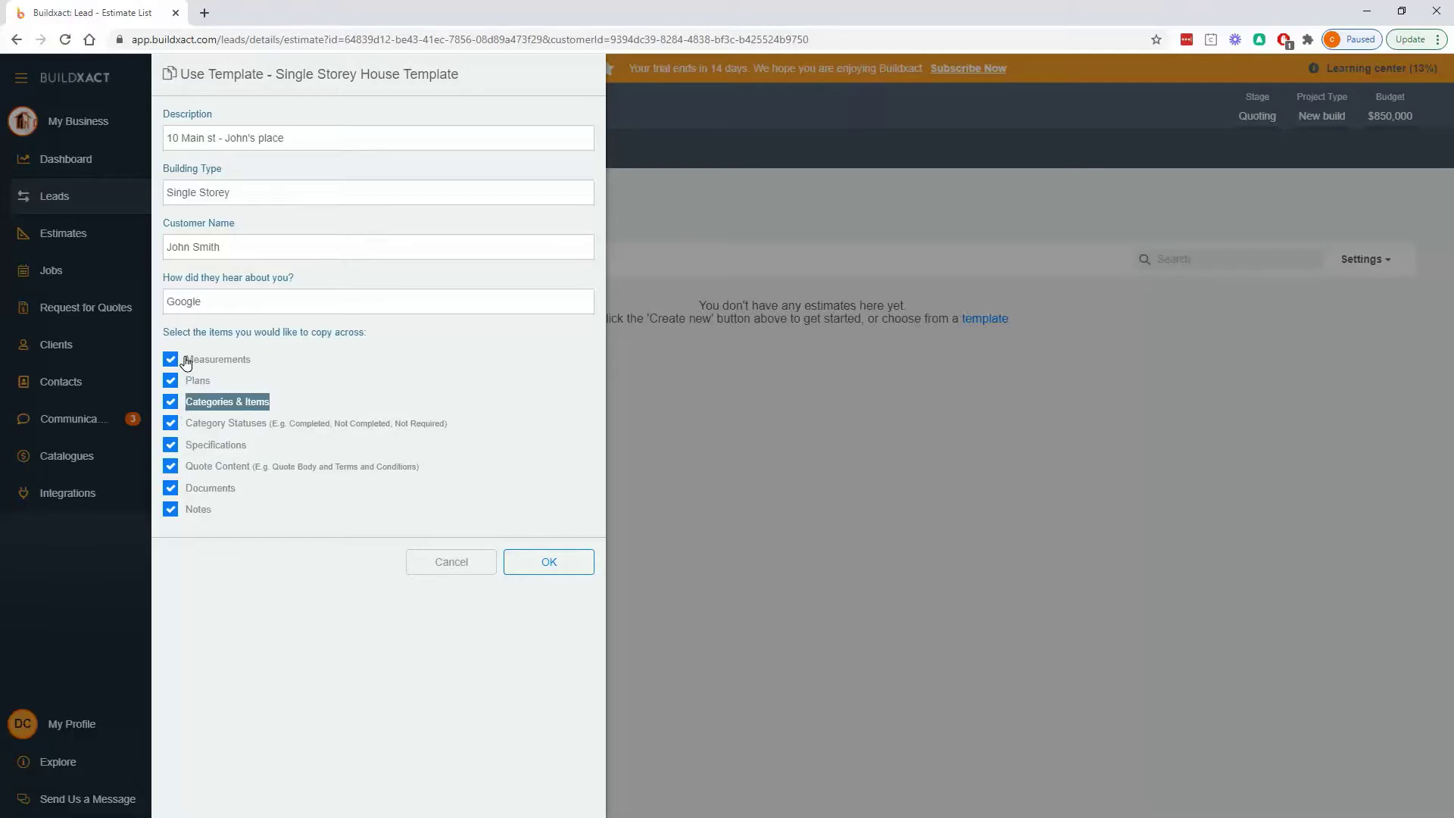
{"action": "left_click", "coordinate": [187, 362]}
{"action": "left_click", "coordinate": [185, 381]}
{"action": "left_click_drag", "start_coordinate": [188, 421], "coordinate": [194, 423]}
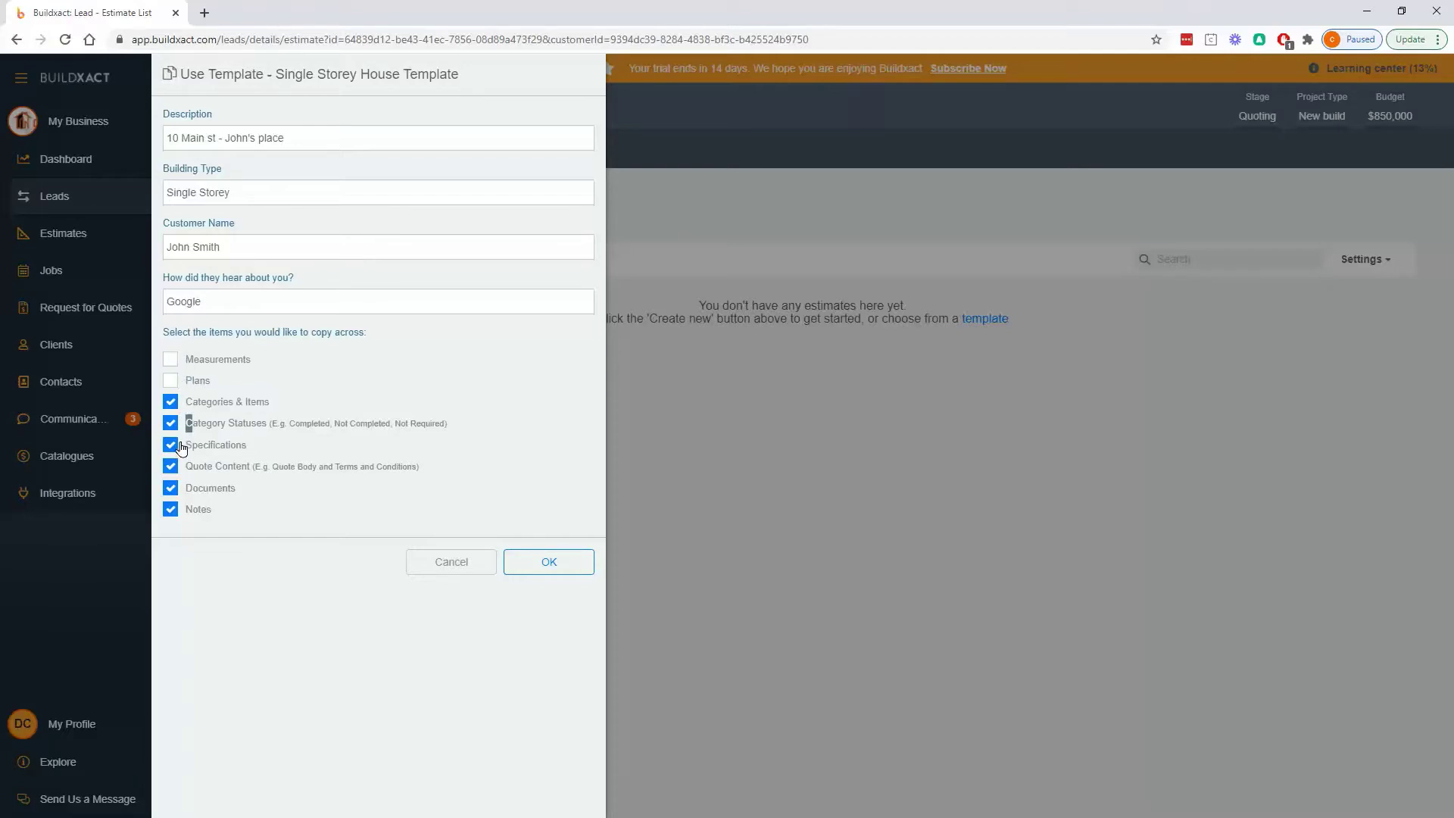
{"action": "left_click", "coordinate": [171, 423]}
{"action": "left_click", "coordinate": [170, 445]}
{"action": "left_click", "coordinate": [172, 467]}
{"action": "left_click", "coordinate": [170, 488]}
{"action": "left_click", "coordinate": [171, 509]}
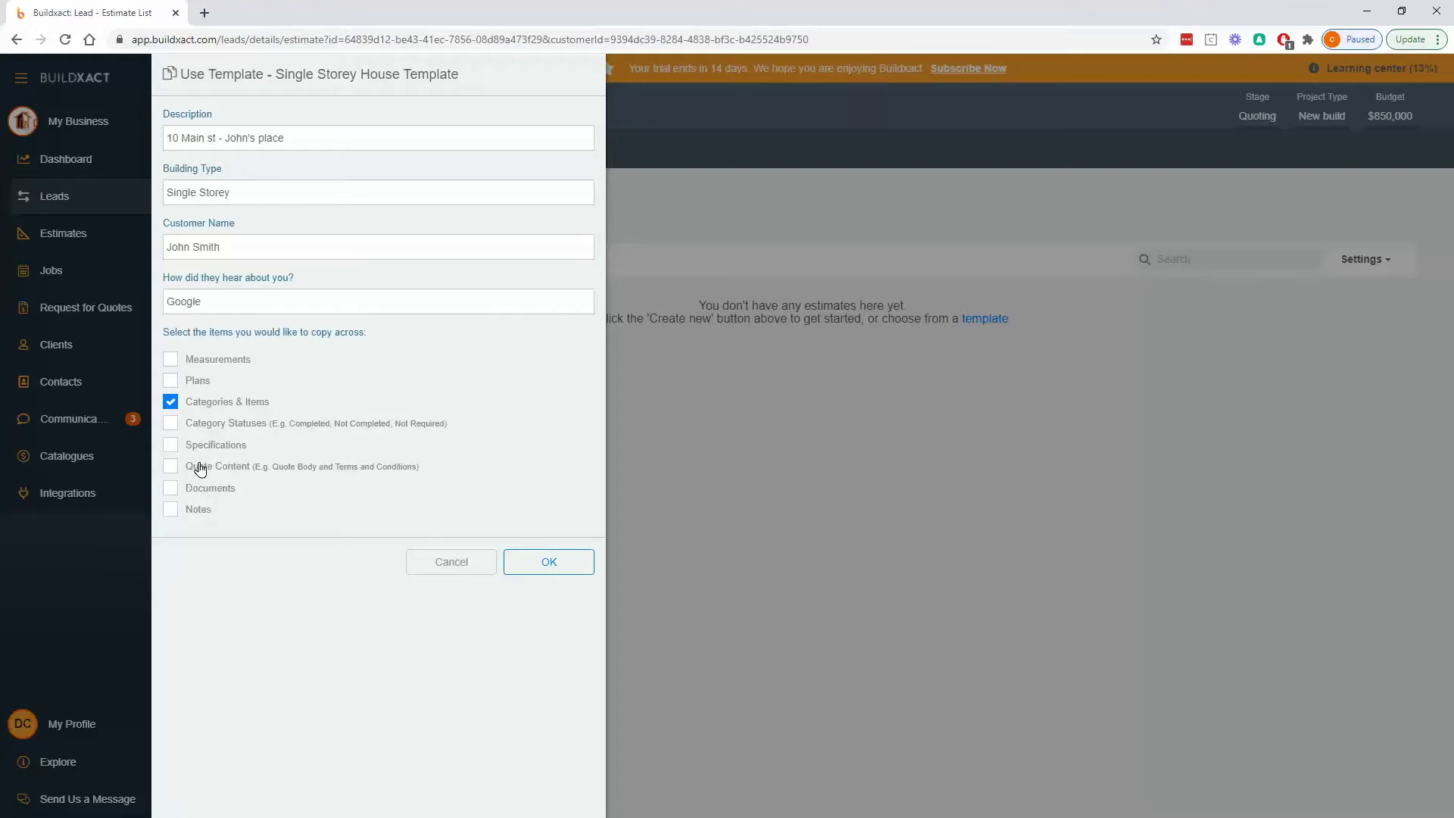
- Re-tick Quote Content and create the estimate from the template
{"action": "left_click", "coordinate": [172, 468]}
{"action": "left_click_drag", "start_coordinate": [303, 401], "coordinate": [186, 402]}
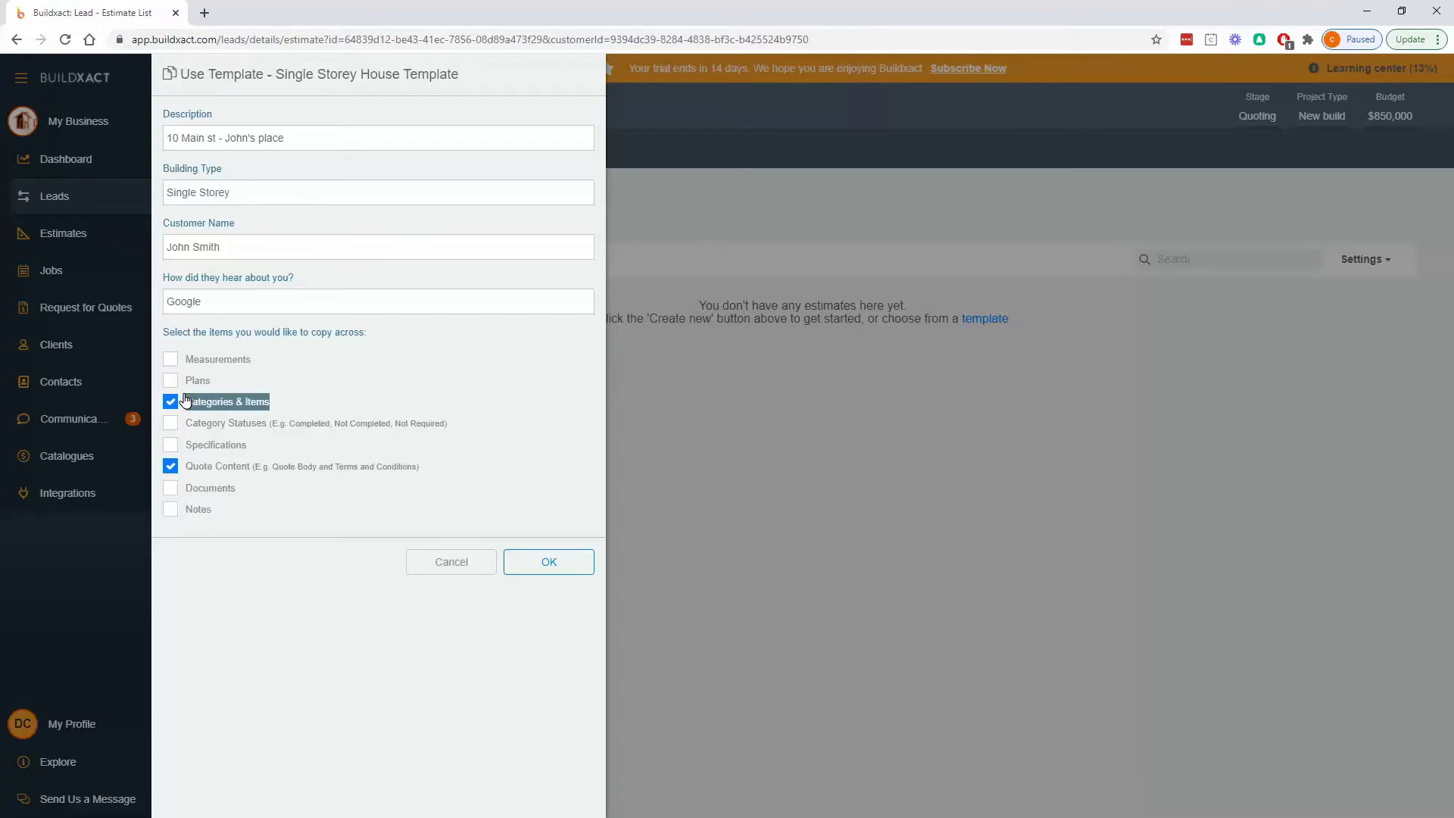
{"action": "left_click", "coordinate": [544, 567]}
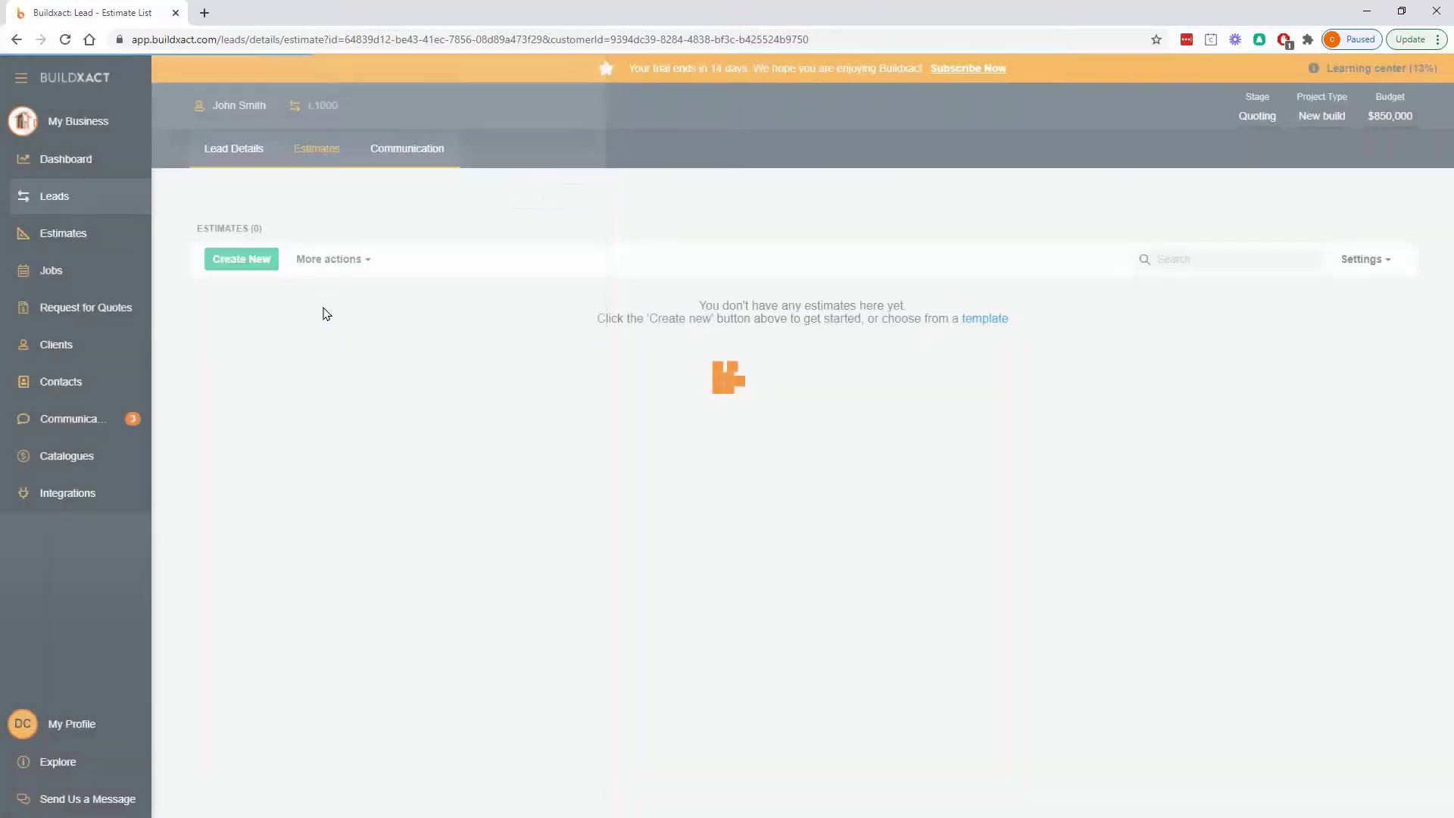